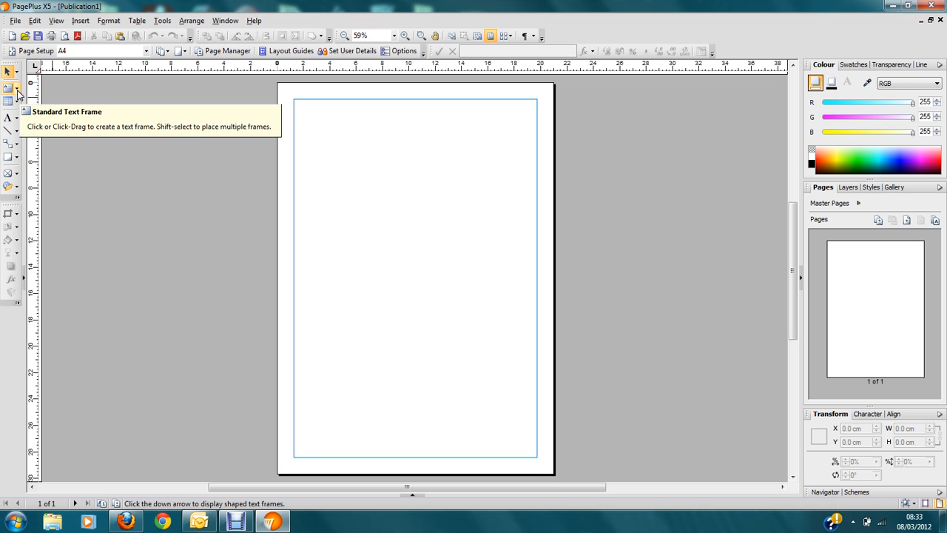
# - Draw a standard text frame about 15.4 cm wide and 10.5 cm high near the top of the page
pyautogui.click(17, 89)
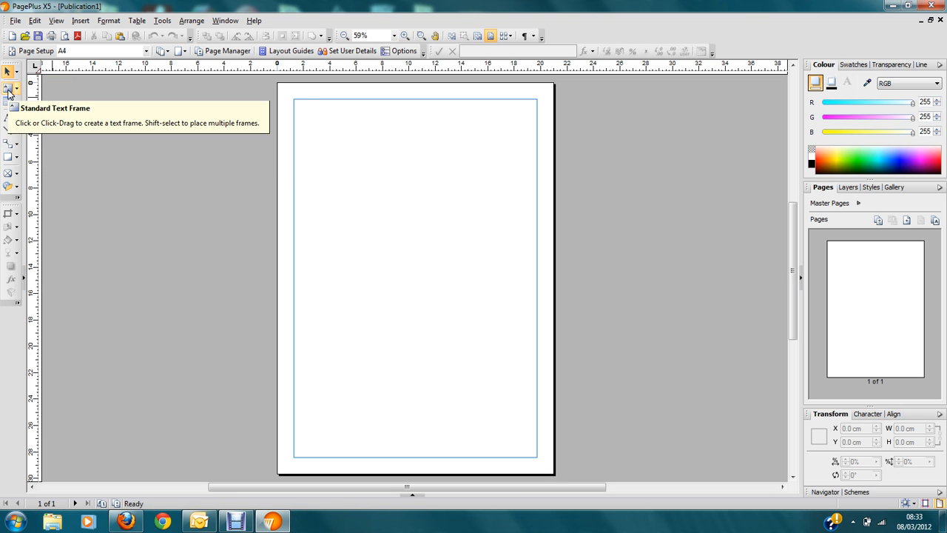
pyautogui.click(8, 90)
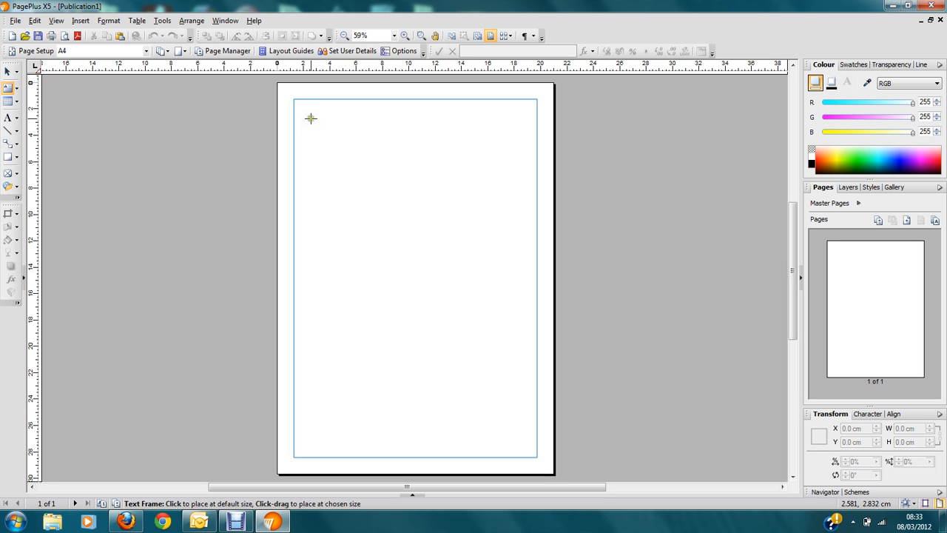
pyautogui.moveTo(311, 116); pyautogui.dragTo(514, 256)
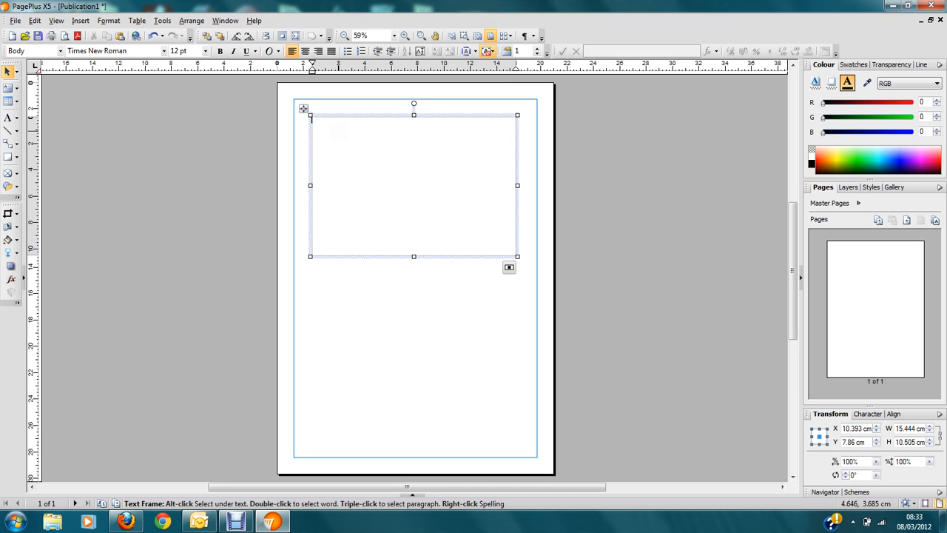
# - Enter the sentence "This is a text box," in the frame and place the insertion point after it
pyautogui.write('Thi')
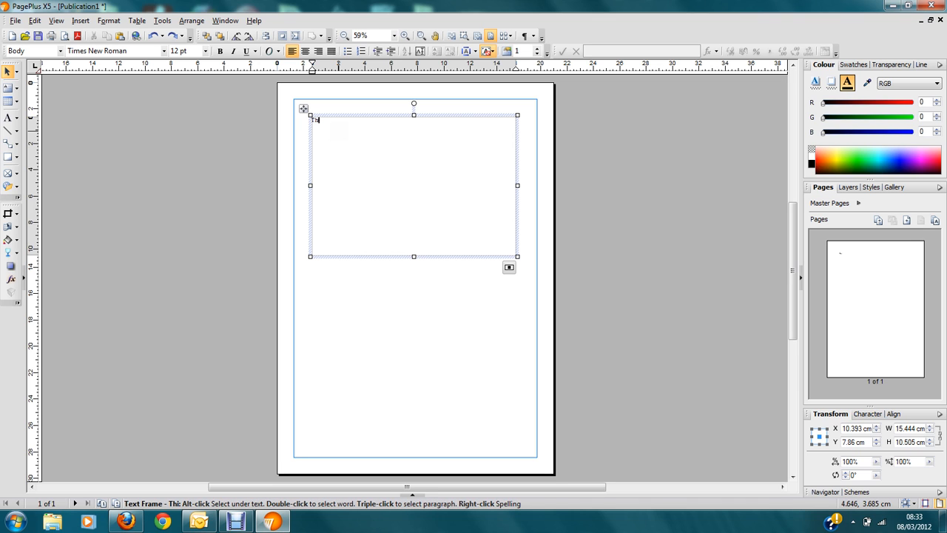
pyautogui.write('s is a tex')
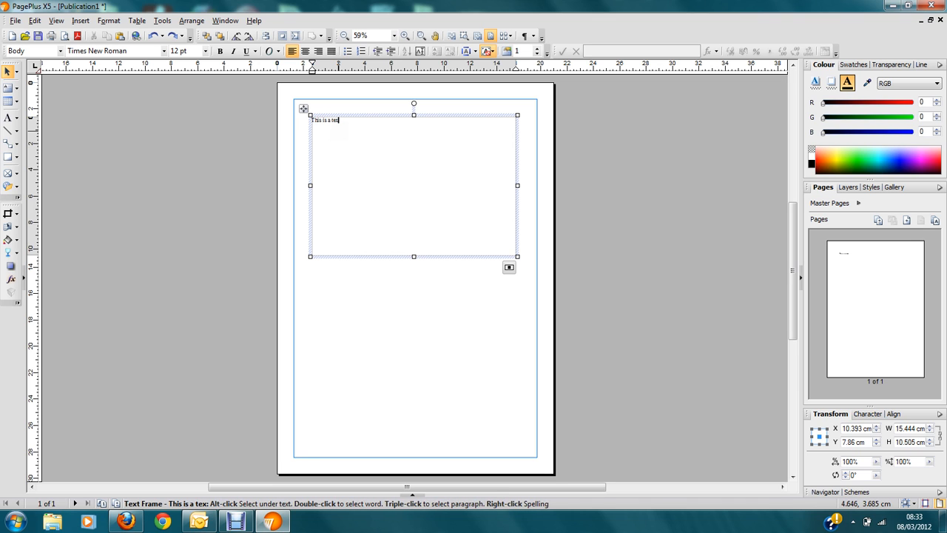
pyautogui.write('t box')
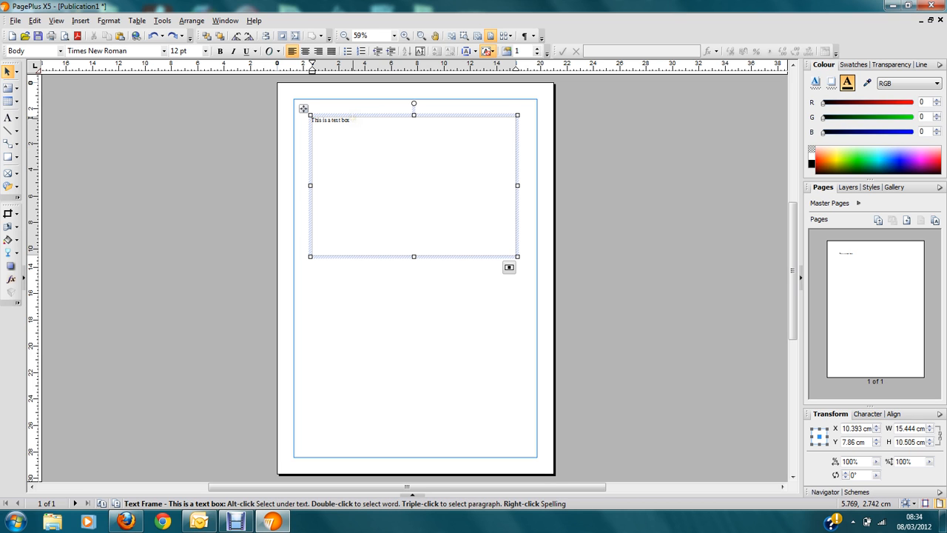
pyautogui.write('.')
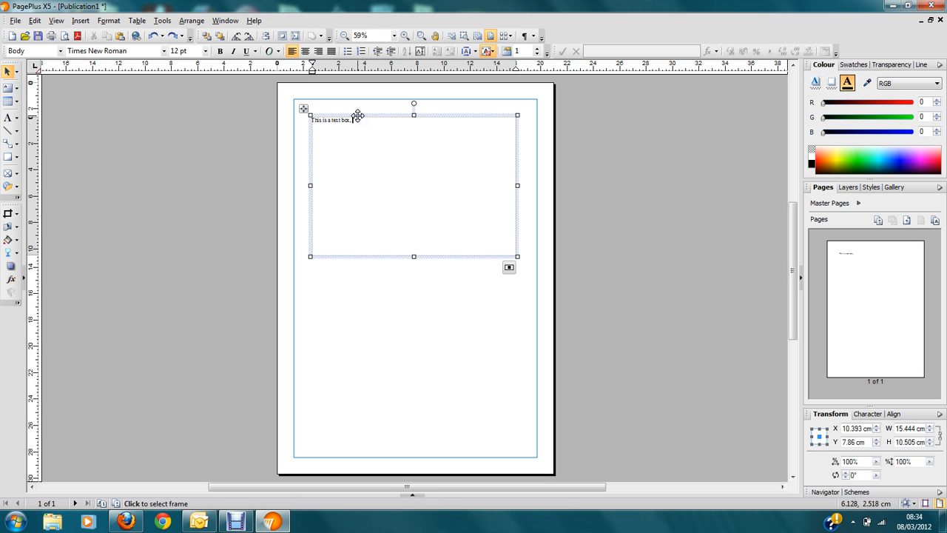
pyautogui.moveTo(357, 121)
pyautogui.mouseDown()
pyautogui.moveTo(334, 121)
pyautogui.moveTo(438, 156)
pyautogui.mouseUp()
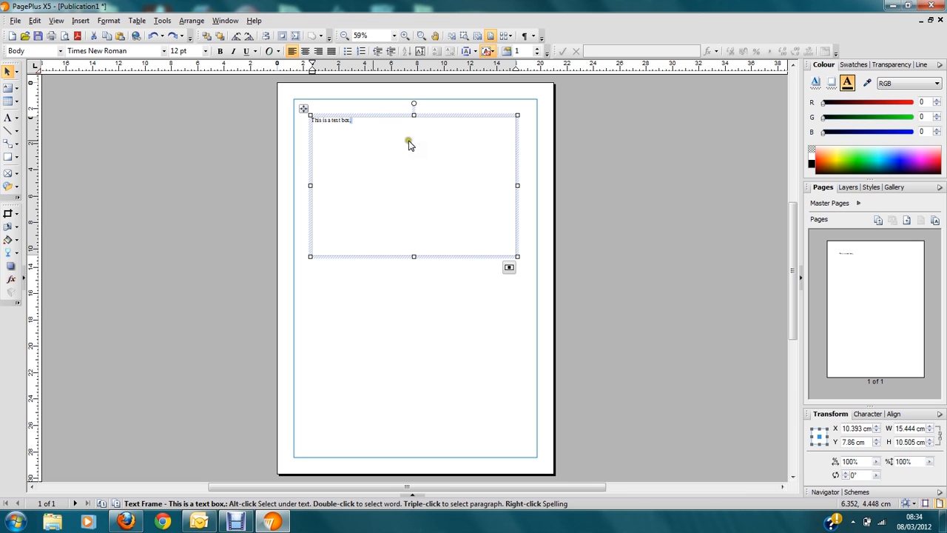
pyautogui.click(516, 123)
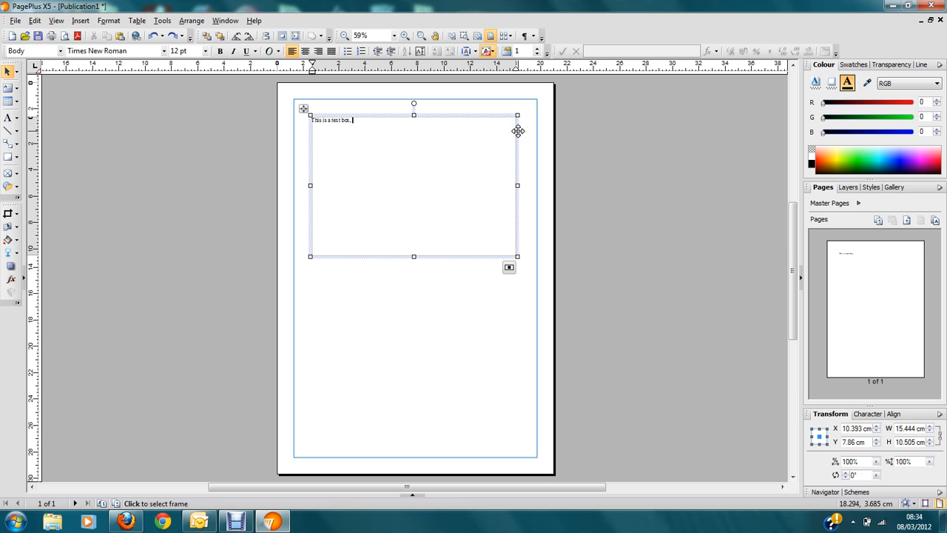
# - Add a long unbroken run of the letter p after the sentence until it wraps to a second line
pyautogui.write('ppppppppppppppppppppppppppppppppppppppppp')
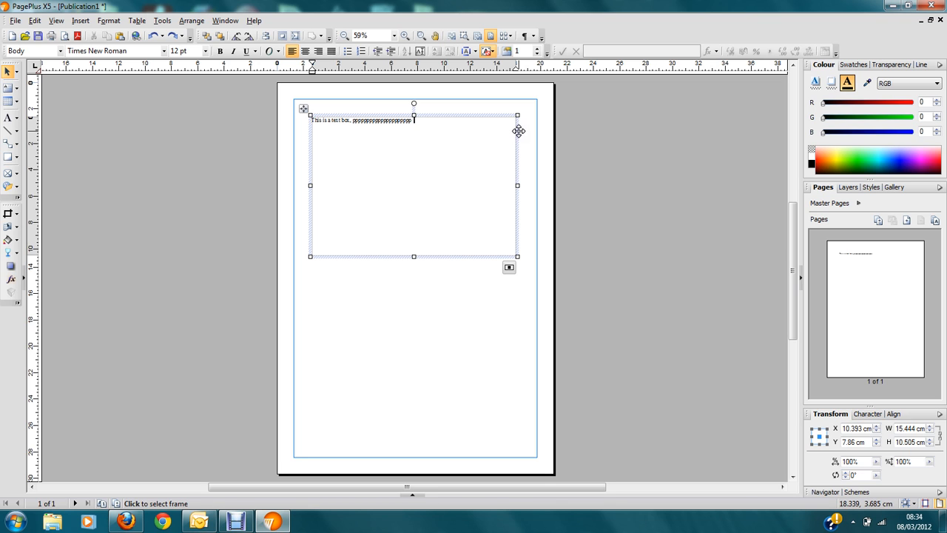
pyautogui.write('pppppppppp')
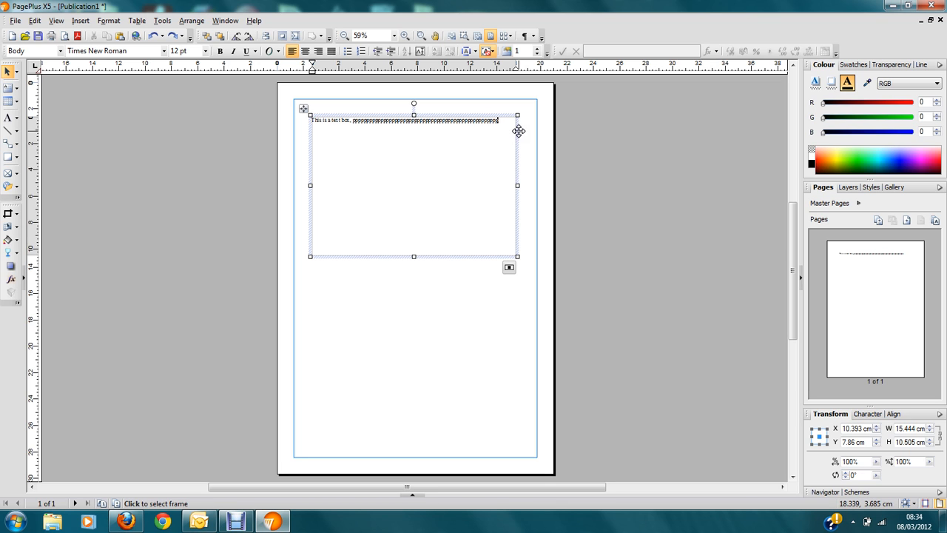
pyautogui.write('pppppppppp')
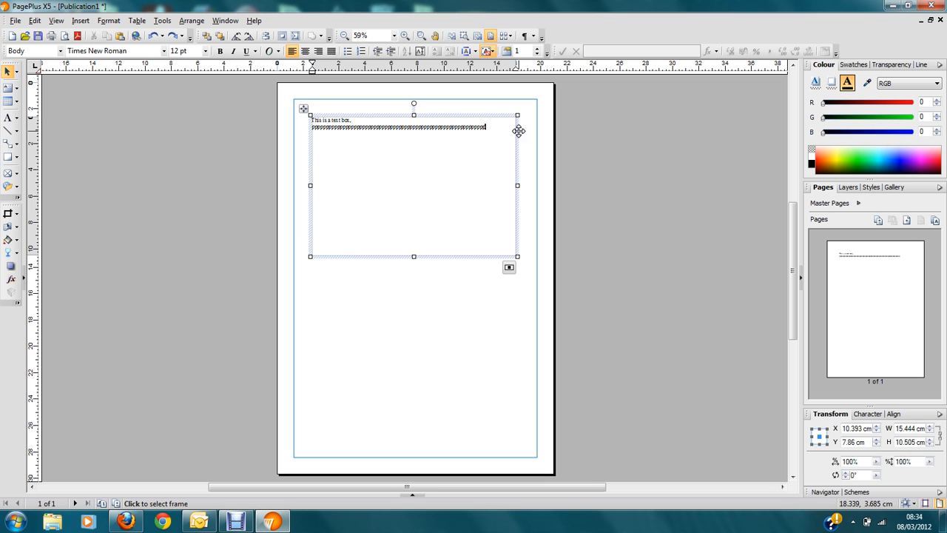
# - Shorten the run of p letters and add shorter groups of p after it, separated by spaces
pyautogui.press('BackSpace')
pyautogui.press('BackSpace')
pyautogui.press('BackSpace')
pyautogui.press('BackSpace')
pyautogui.press('BackSpace')
pyautogui.press('BackSpace')
pyautogui.press('BackSpace')
pyautogui.press('BackSpace')
pyautogui.press('BackSpace')
pyautogui.press('BackSpace')
pyautogui.press('BackSpace')
pyautogui.press('BackSpace')
pyautogui.press('BackSpace')
pyautogui.press('BackSpace')
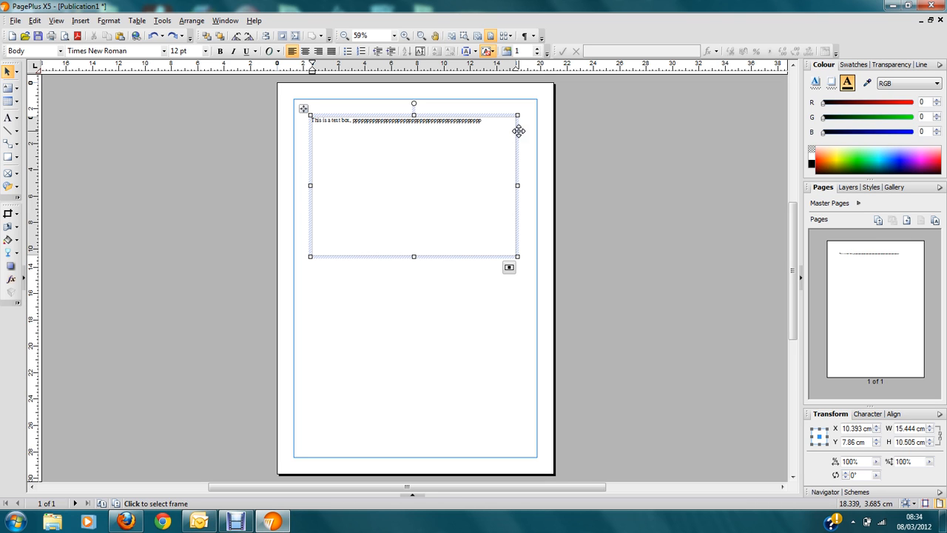
pyautogui.write('pppppppppppppppp ppppp')
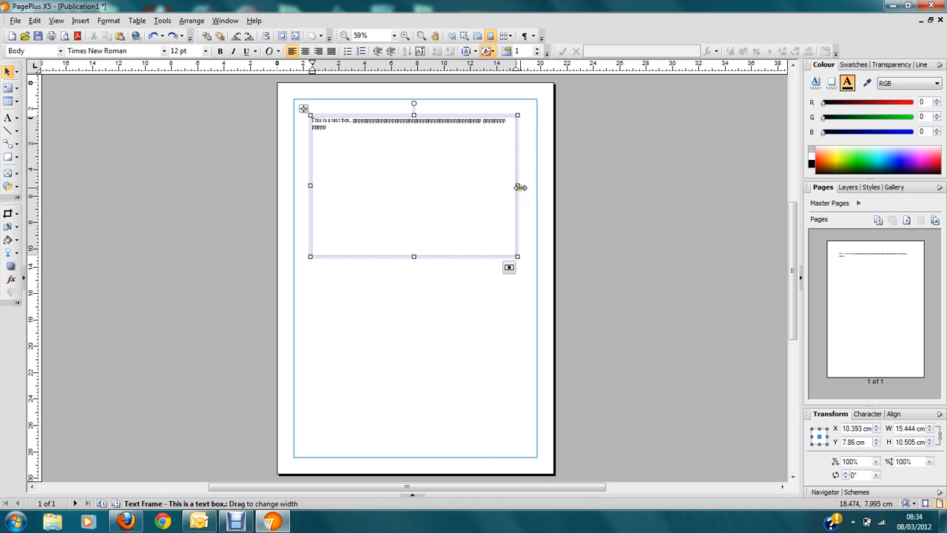
# - Shrink the text frame to about 6.3 cm wide by 4 cm high and shift it slightly down and left
pyautogui.moveTo(520, 187); pyautogui.dragTo(404, 187)
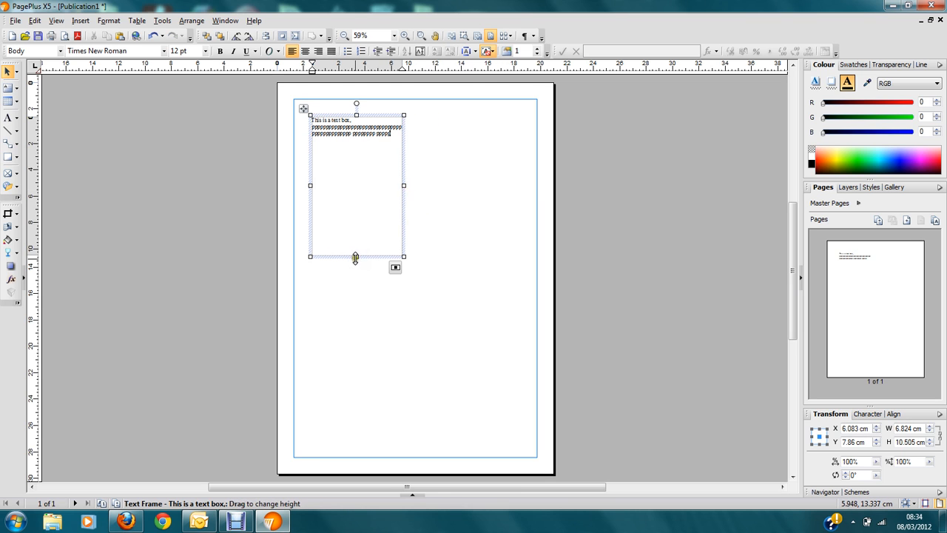
pyautogui.moveTo(355, 258); pyautogui.dragTo(397, 171)
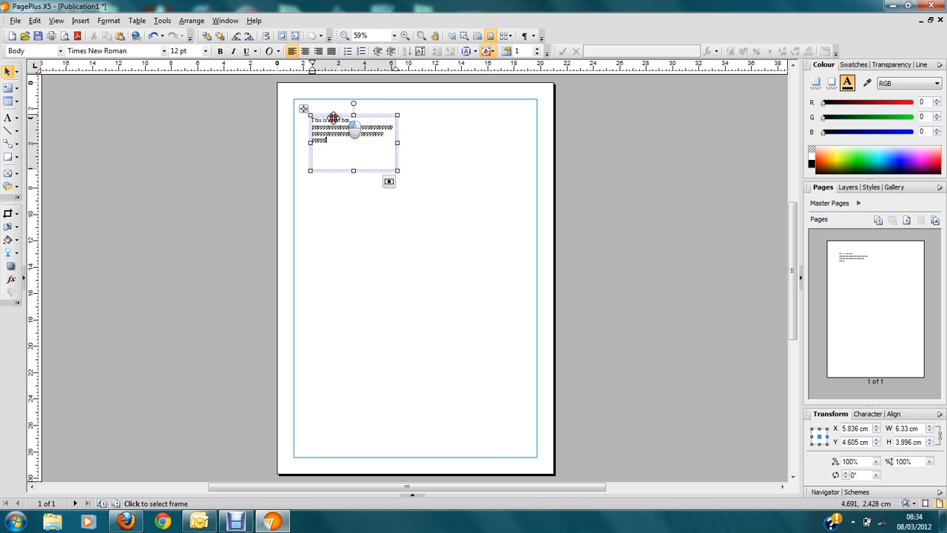
pyautogui.moveTo(334, 119); pyautogui.dragTo(325, 124)
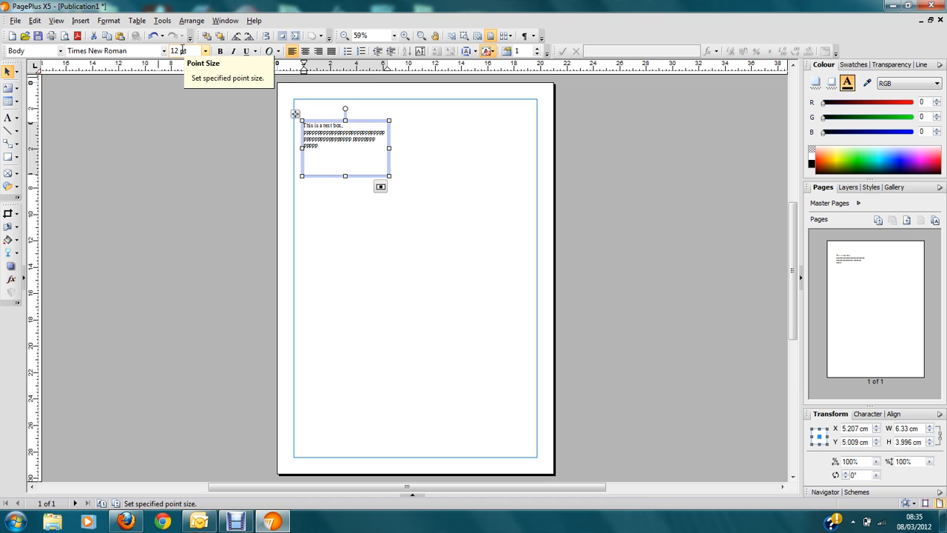
pyautogui.click(256, 52)
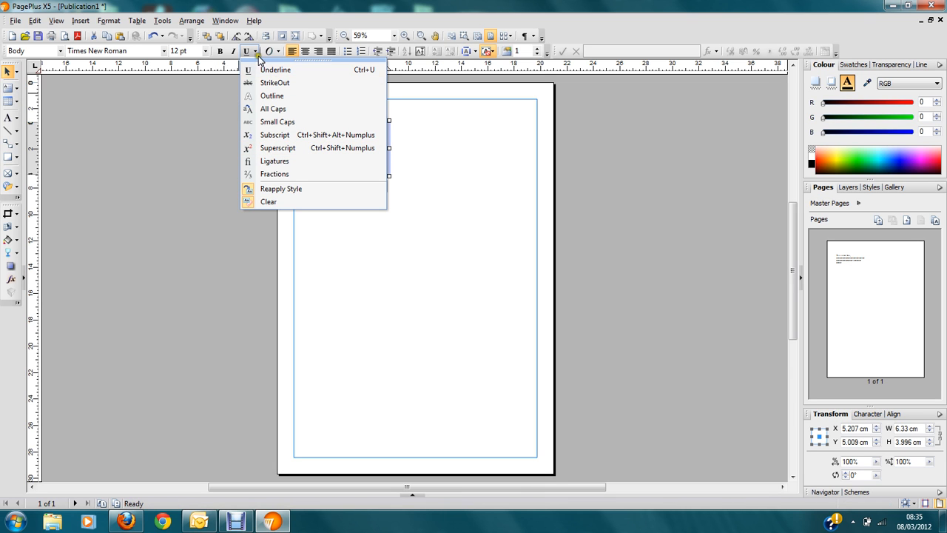
pyautogui.click(241, 75)
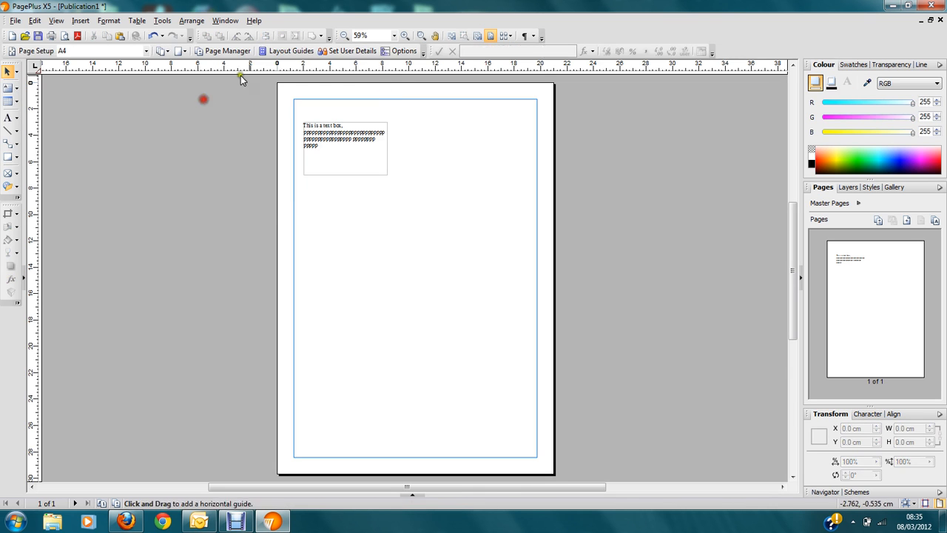
pyautogui.click(333, 154)
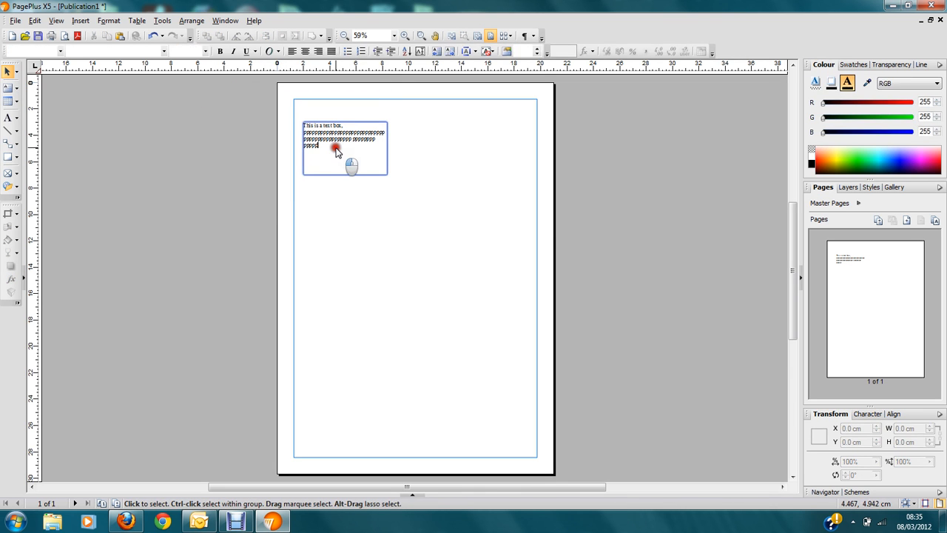
pyautogui.click(279, 52)
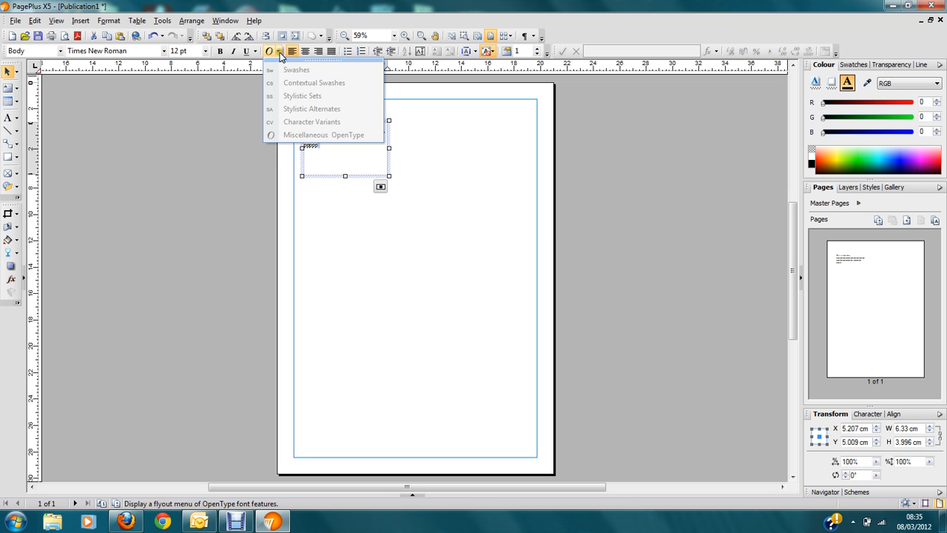
pyautogui.click(279, 53)
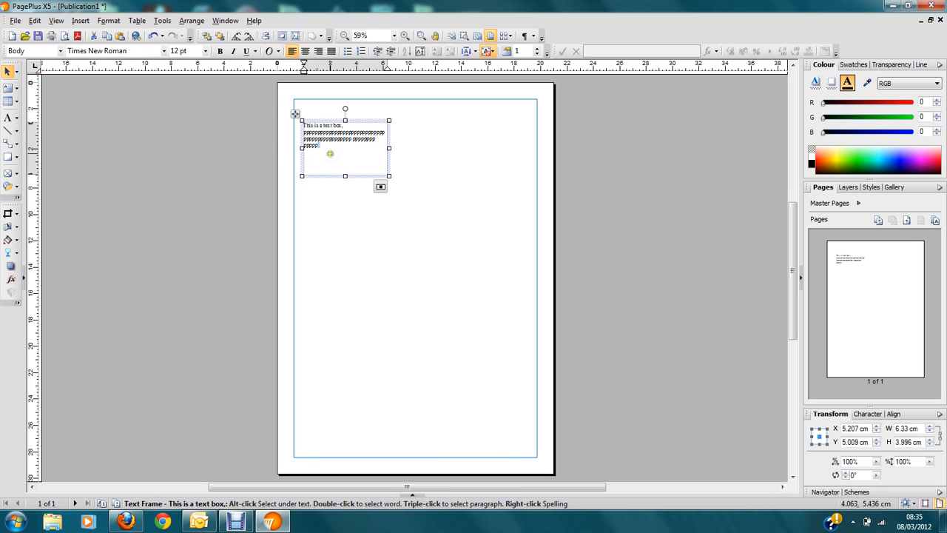
# - Select all the text in the frame and change its font to Americana BT
pyautogui.moveTo(328, 148); pyautogui.dragTo(297, 125)
pyautogui.tripleClick(325, 147)
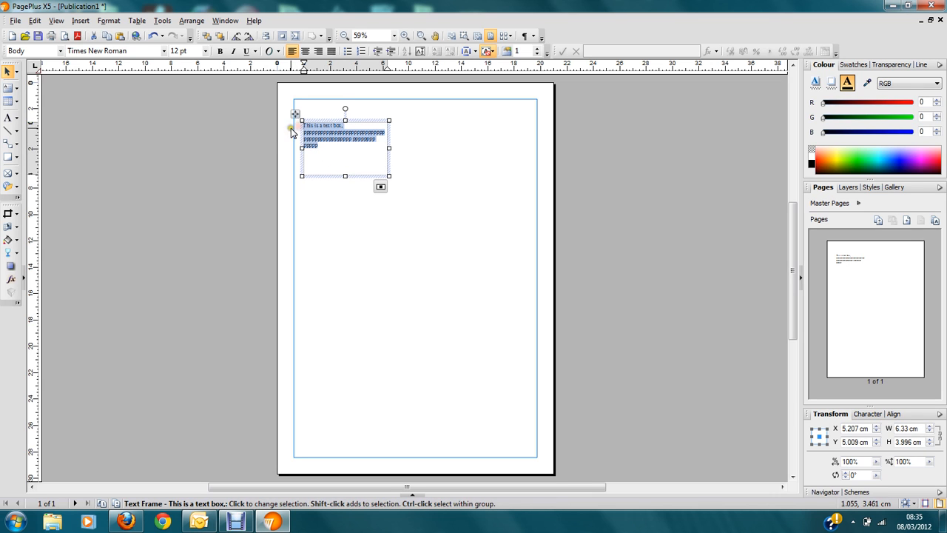
pyautogui.click(163, 51)
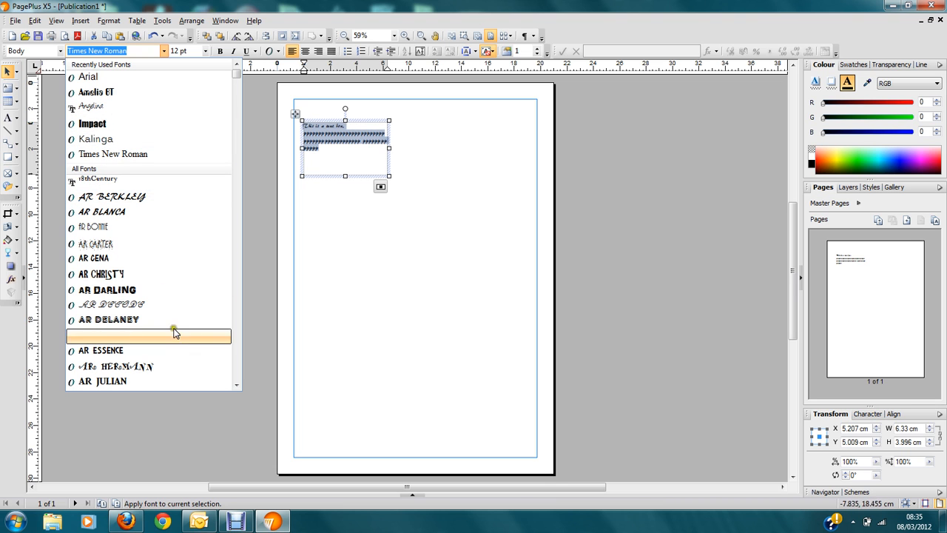
pyautogui.click(237, 386)
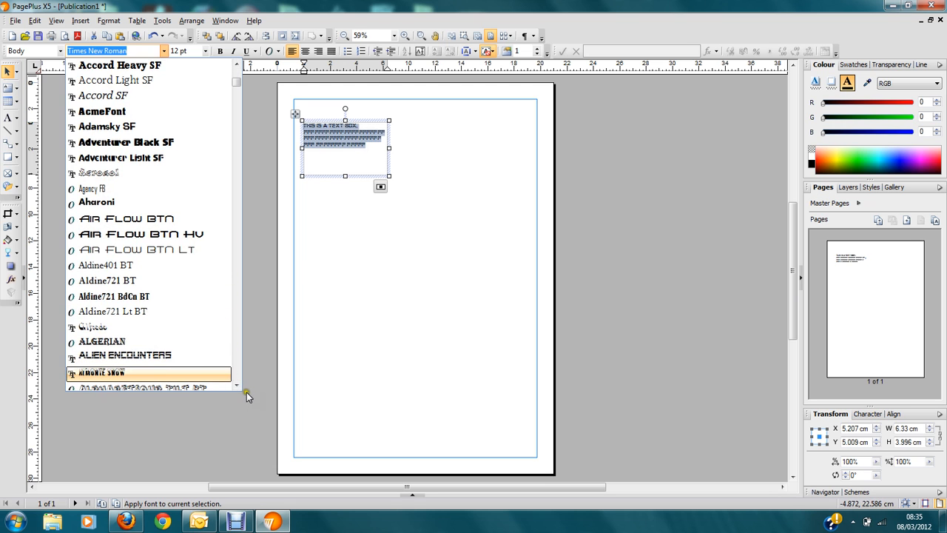
pyautogui.click(240, 385)
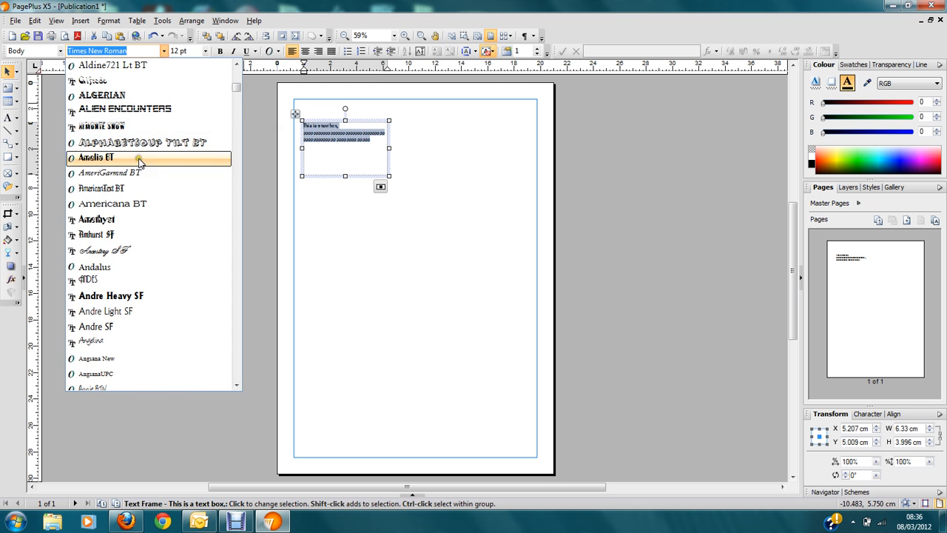
pyautogui.click(138, 205)
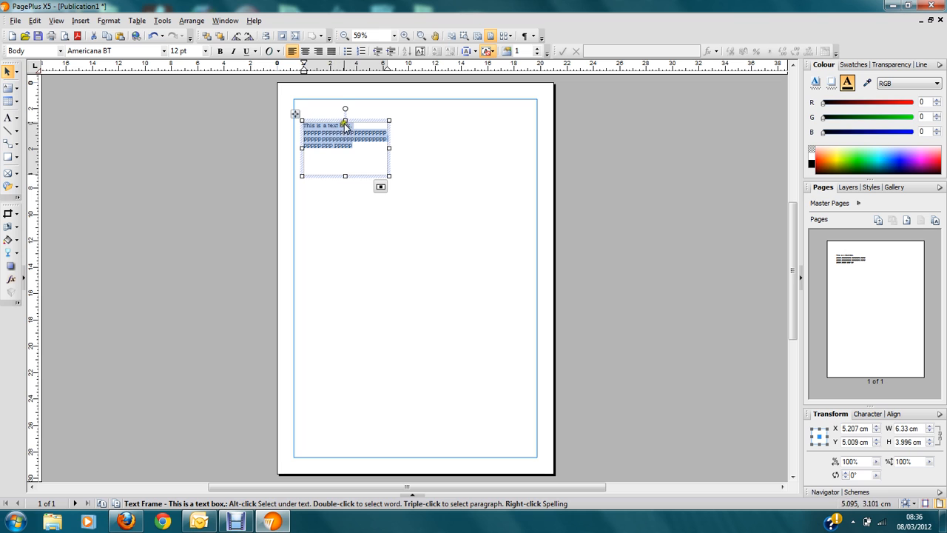
# - Set the selected text to 10 pt and make it bold
pyautogui.click(206, 53)
pyautogui.click(187, 131)
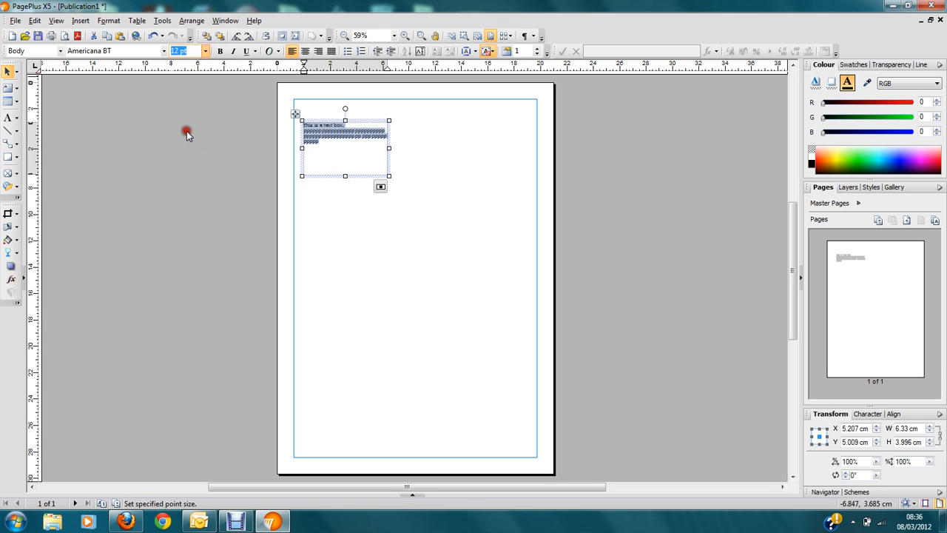
pyautogui.click(219, 50)
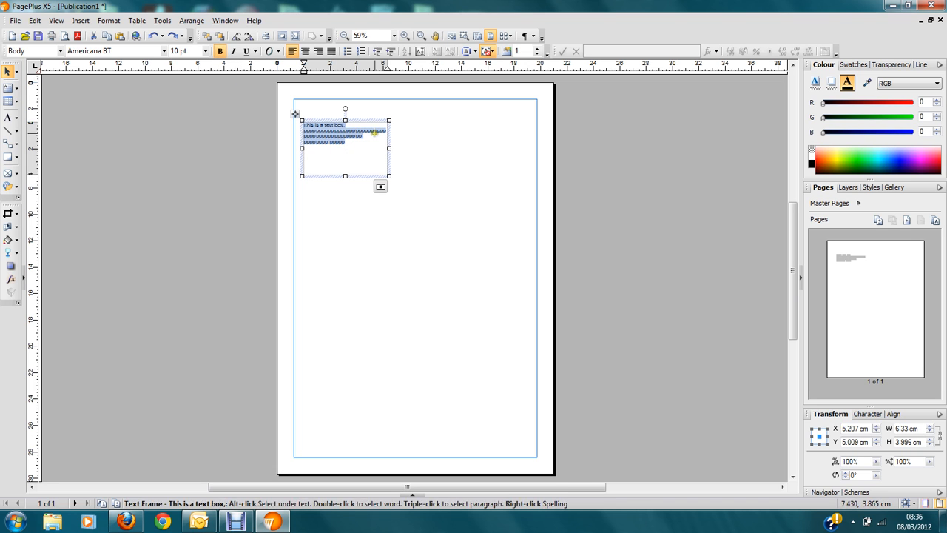
# - Enlarge the text frame to about 12.75 cm by 8.4 cm and set its text to 24 pt
pyautogui.moveTo(389, 176); pyautogui.dragTo(473, 235)
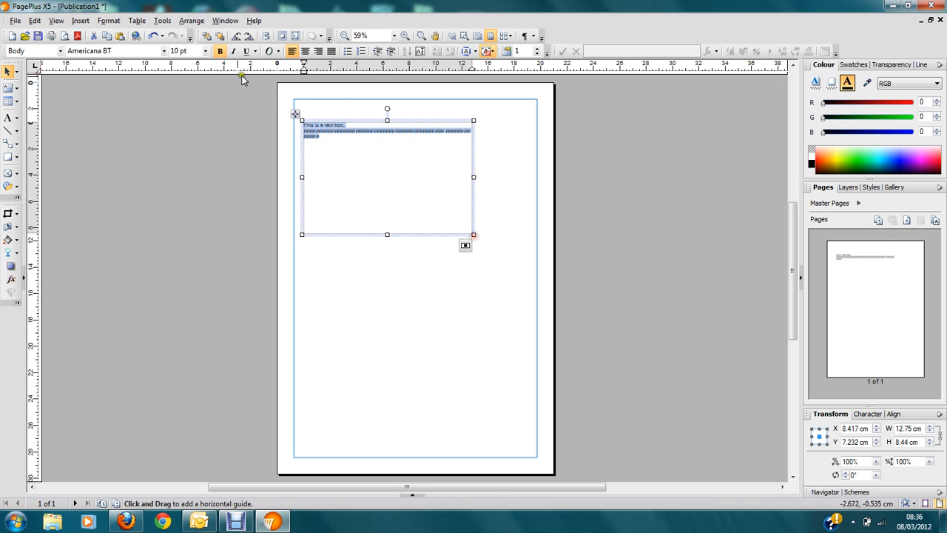
pyautogui.click(205, 51)
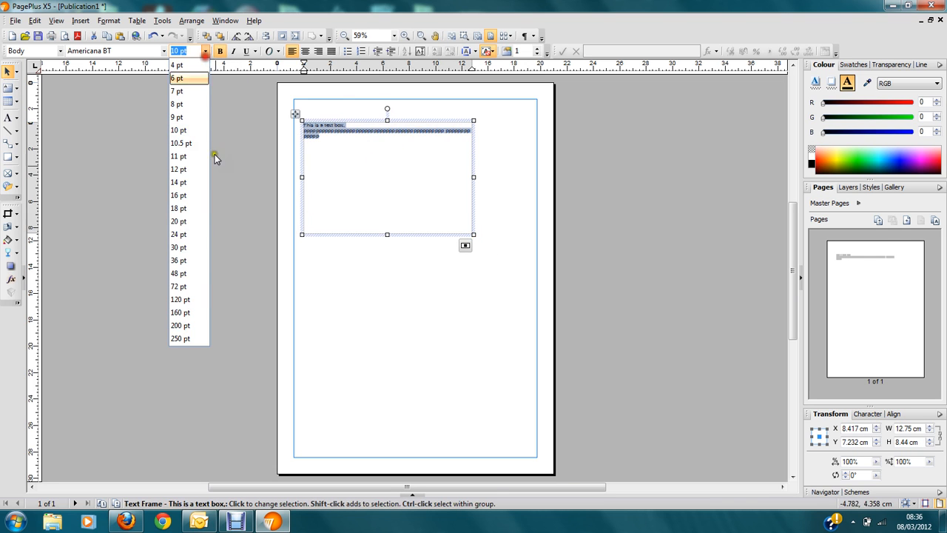
pyautogui.click(192, 235)
pyautogui.click(329, 154)
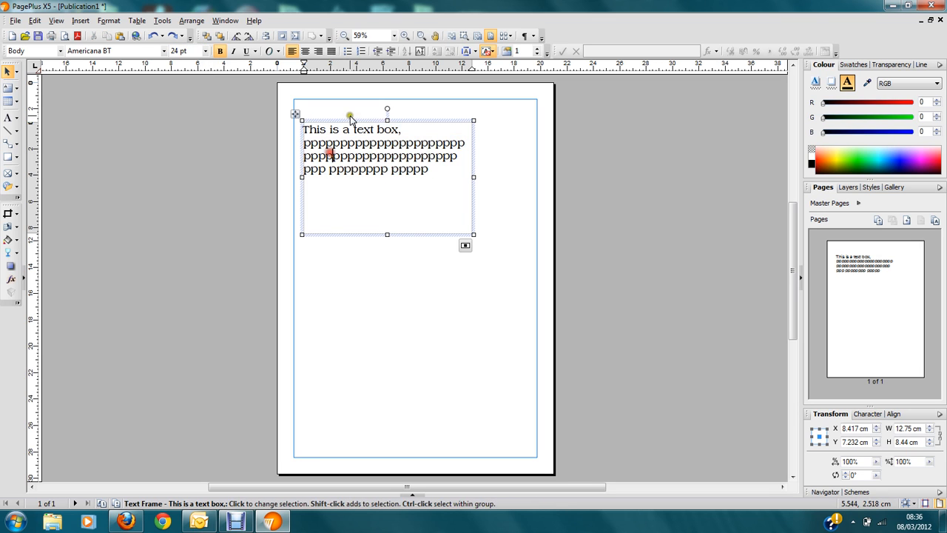
# - Select the whole text frame and toggle bold off and on again for its text
pyautogui.click(349, 117)
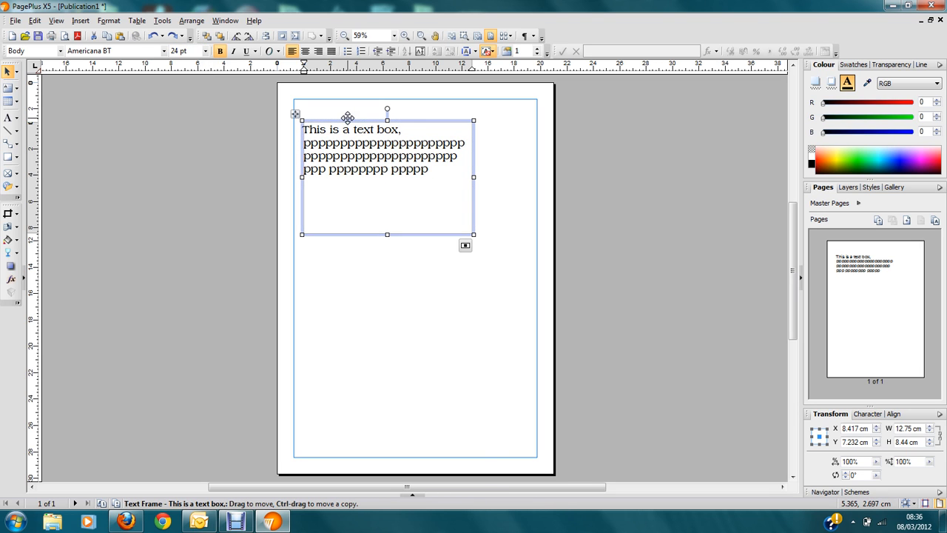
pyautogui.click(221, 52)
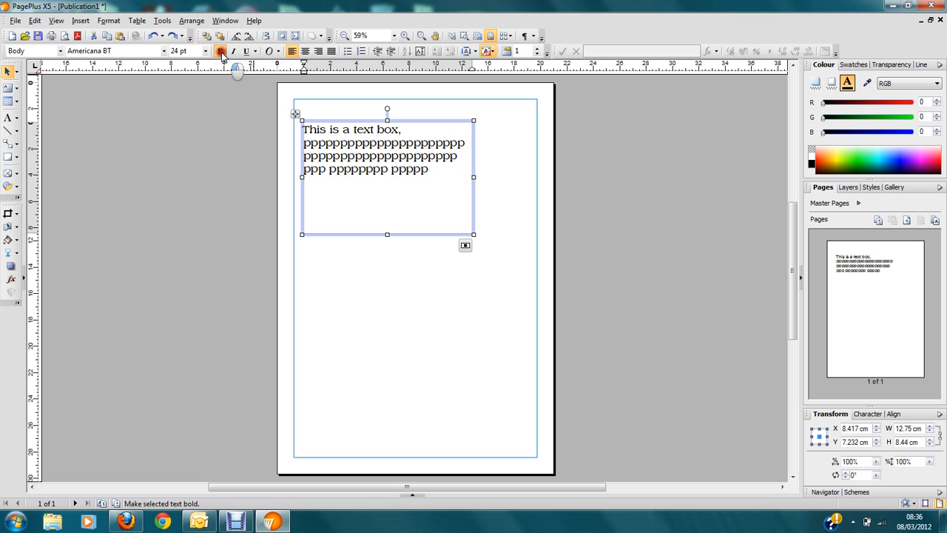
pyautogui.click(220, 52)
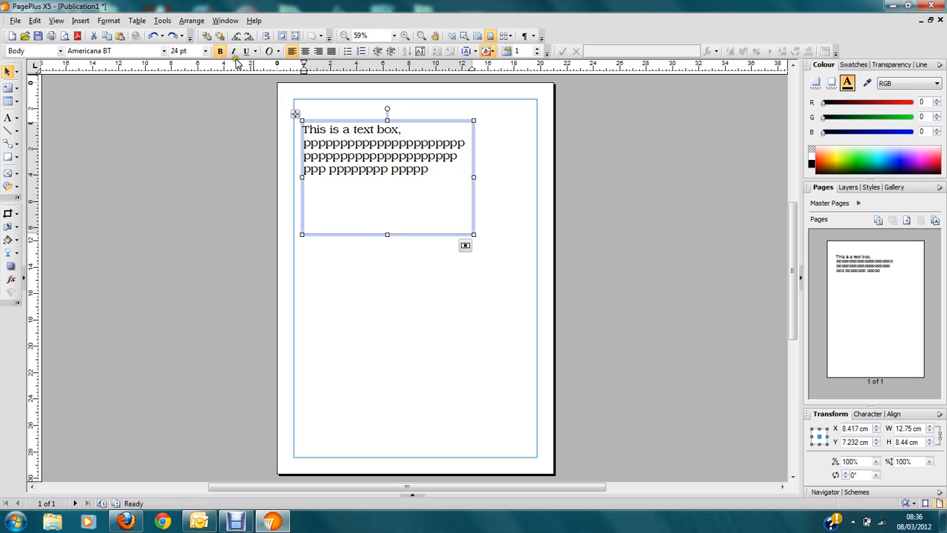
pyautogui.click(251, 130)
pyautogui.click(361, 118)
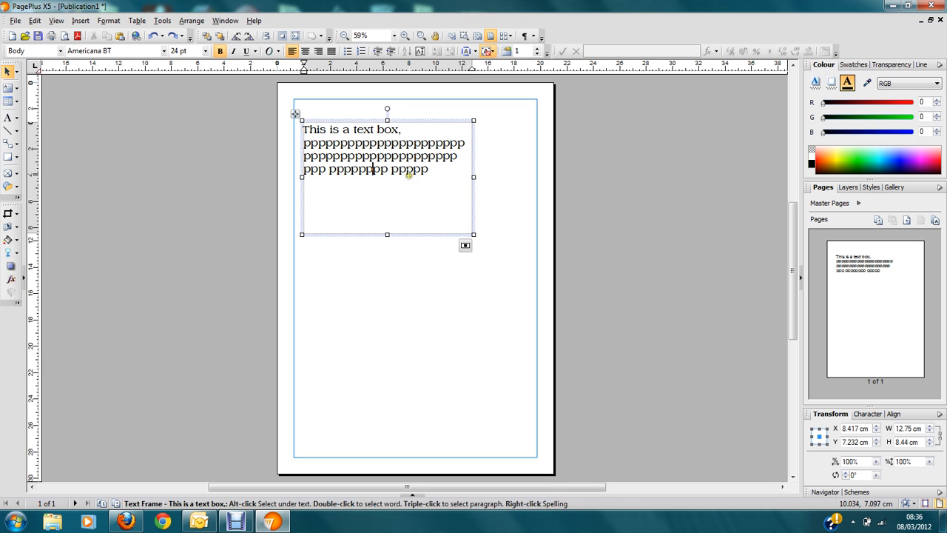
pyautogui.click(353, 120)
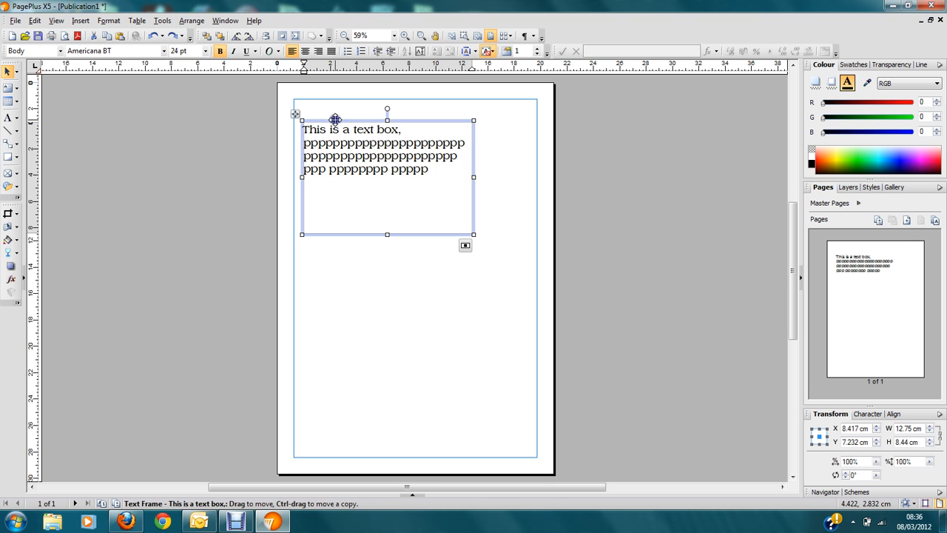
pyautogui.rightClick(335, 119)
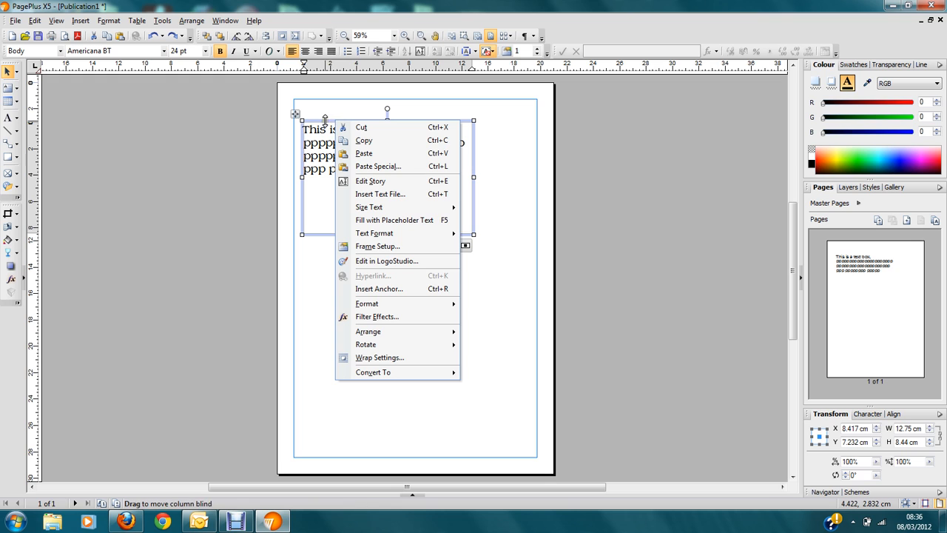
pyautogui.click(322, 120)
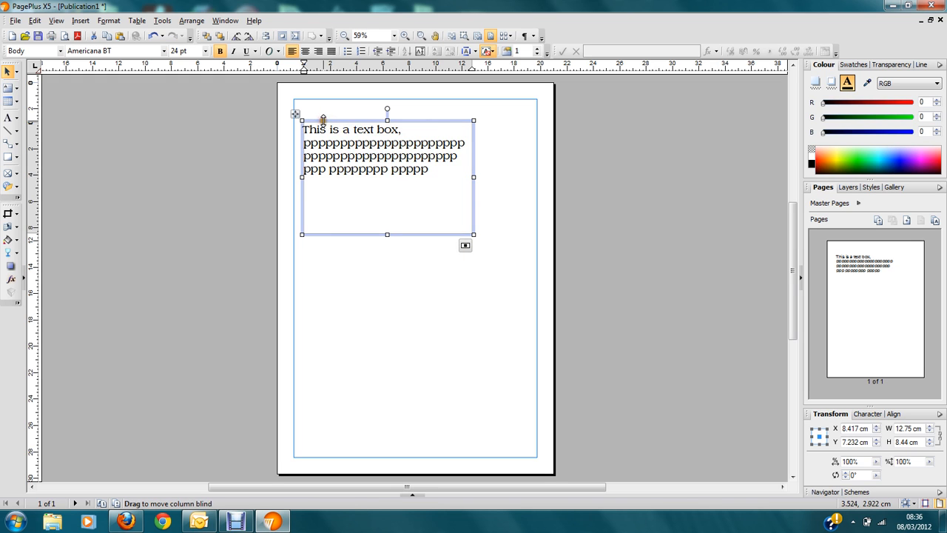
pyautogui.click(324, 120)
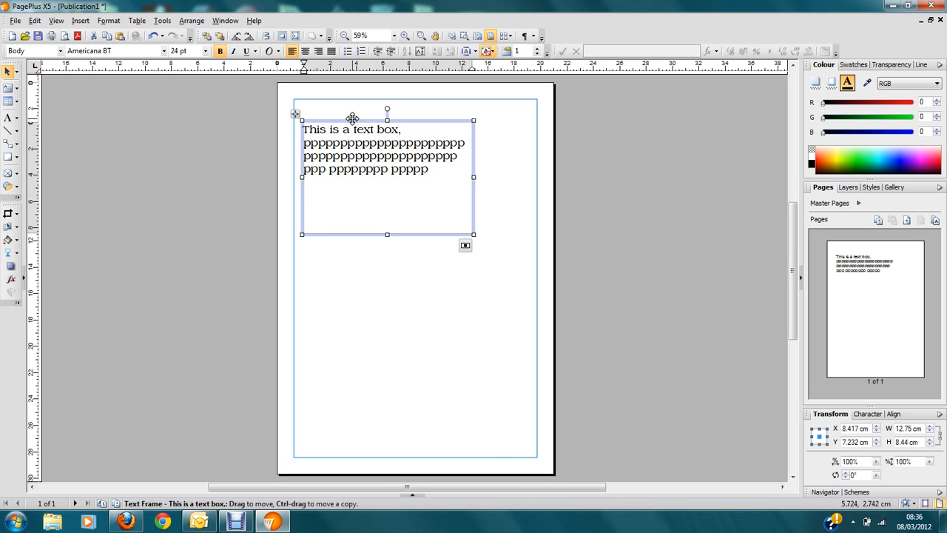
# - Turn off optical justification in the character spacing settings for the text frame's text
pyautogui.click(113, 23)
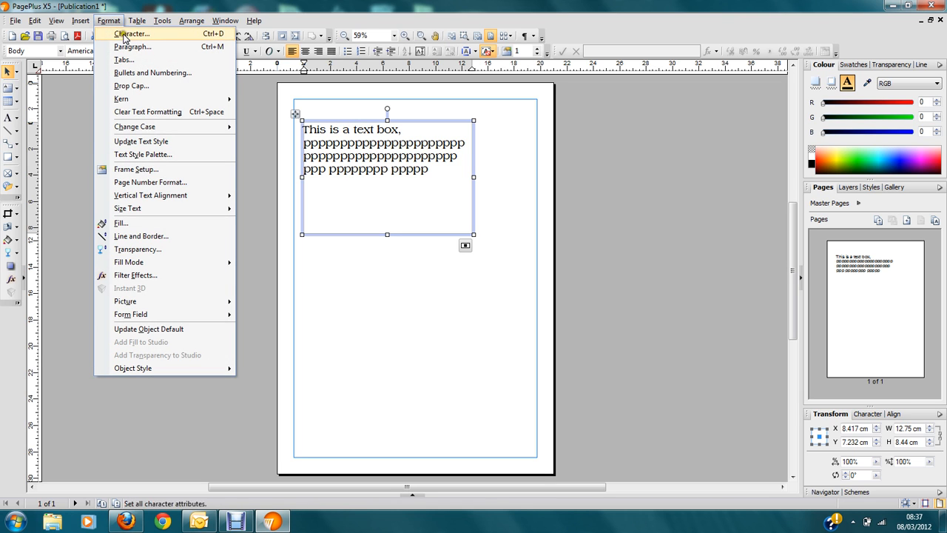
pyautogui.click(131, 46)
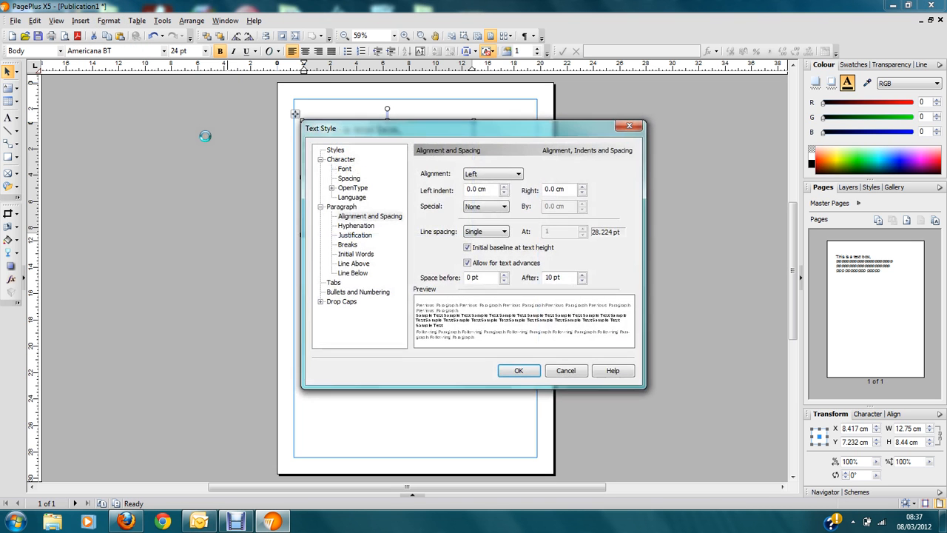
pyautogui.moveTo(478, 138); pyautogui.dragTo(408, 262)
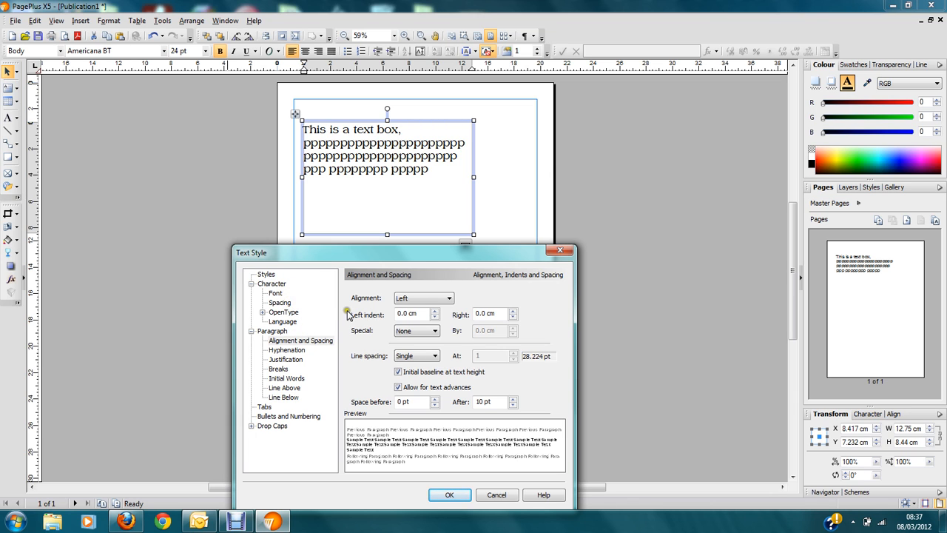
pyautogui.click(279, 304)
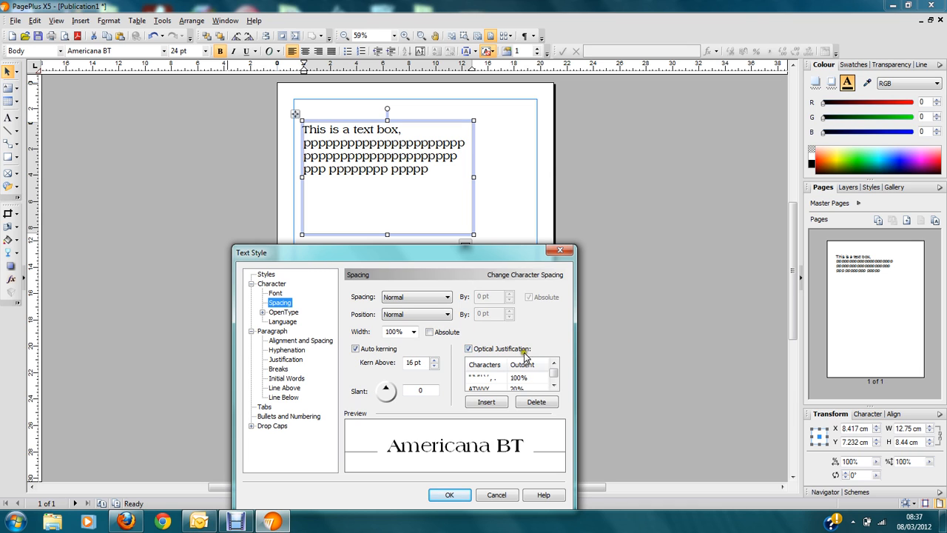
pyautogui.click(469, 349)
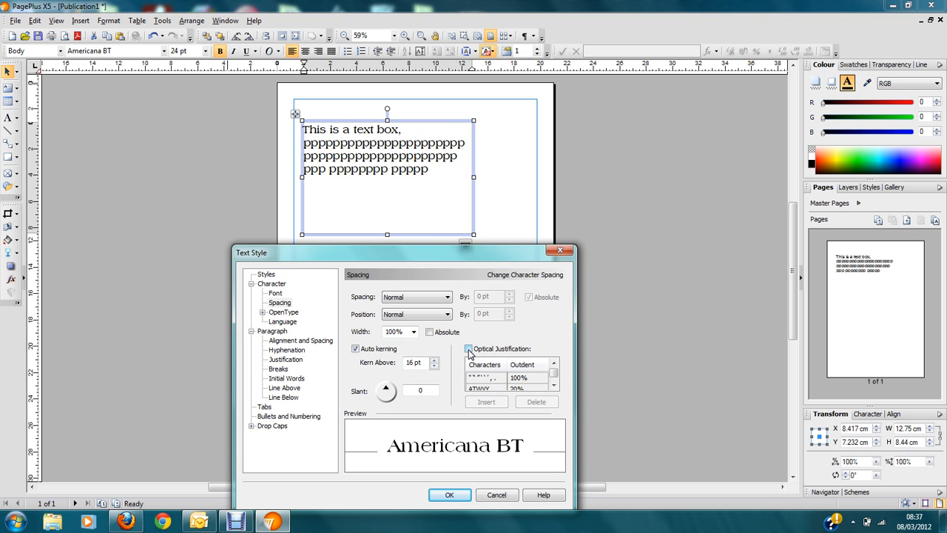
pyautogui.click(447, 496)
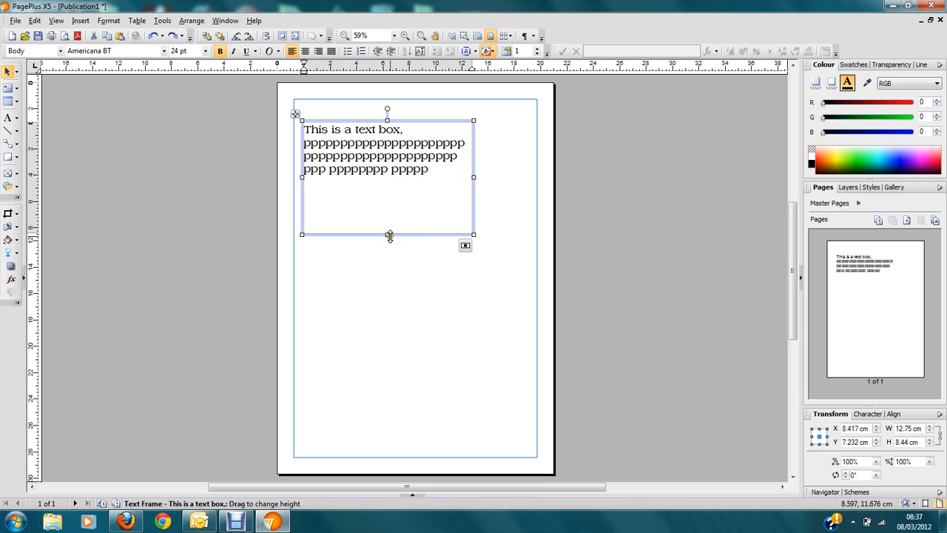
# - Resize the text frame to about 10.2 cm wide and 8.5 cm high
pyautogui.moveTo(386, 236); pyautogui.dragTo(387, 189)
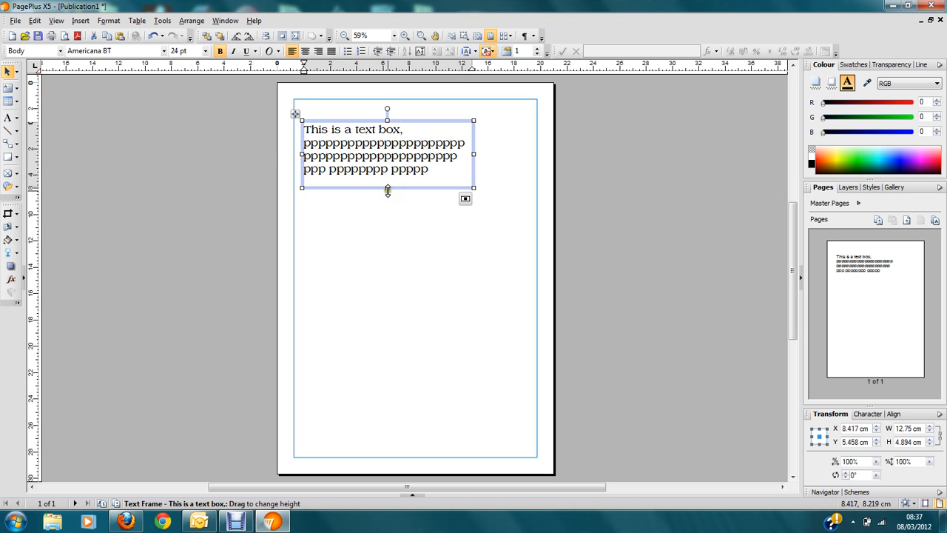
pyautogui.moveTo(388, 188); pyautogui.dragTo(392, 225)
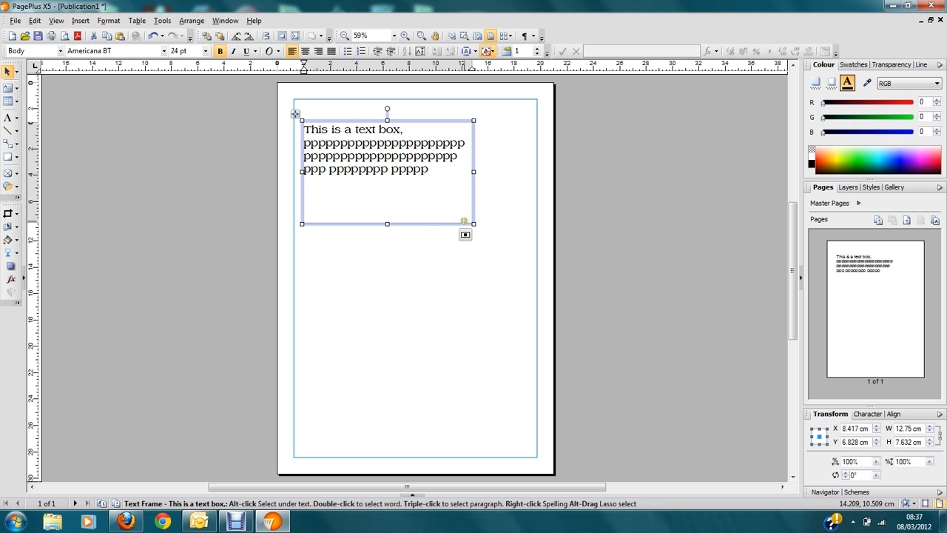
pyautogui.click(472, 222)
pyautogui.moveTo(474, 220); pyautogui.dragTo(439, 235)
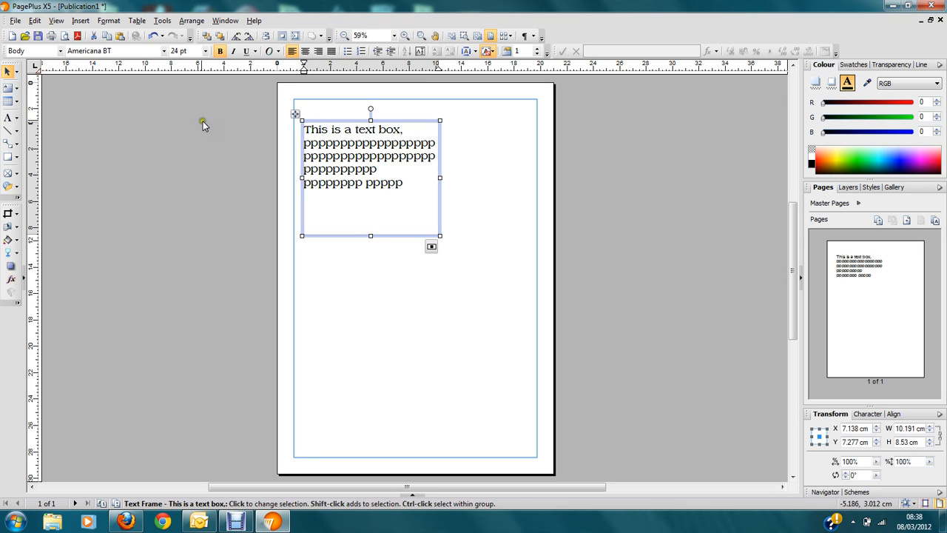
# - Add artistic text reading "This is text not in a text box" just below the text frame
pyautogui.click(16, 122)
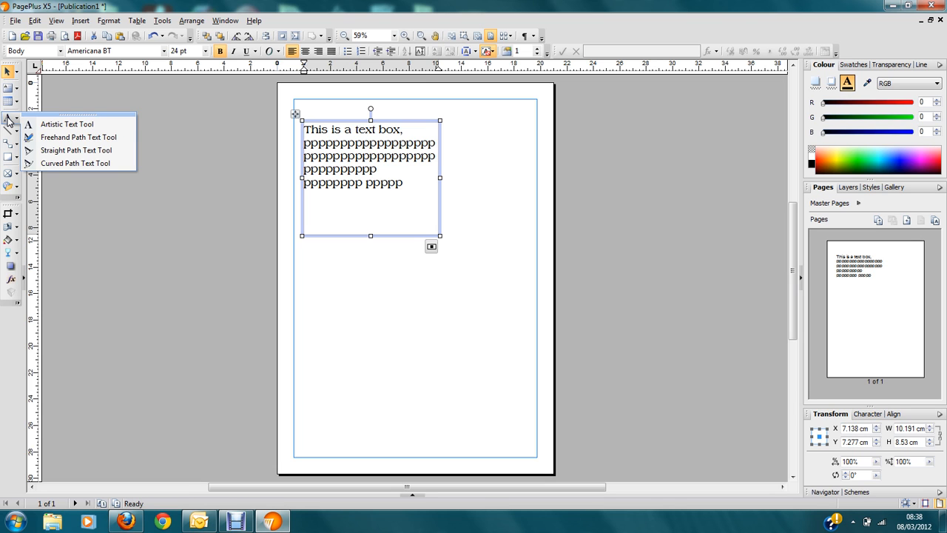
pyautogui.click(8, 119)
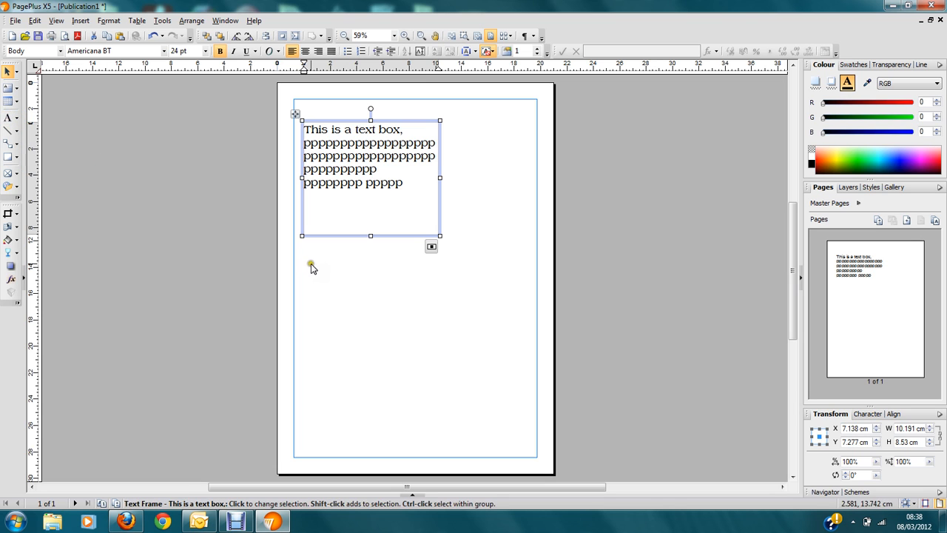
pyautogui.click(6, 120)
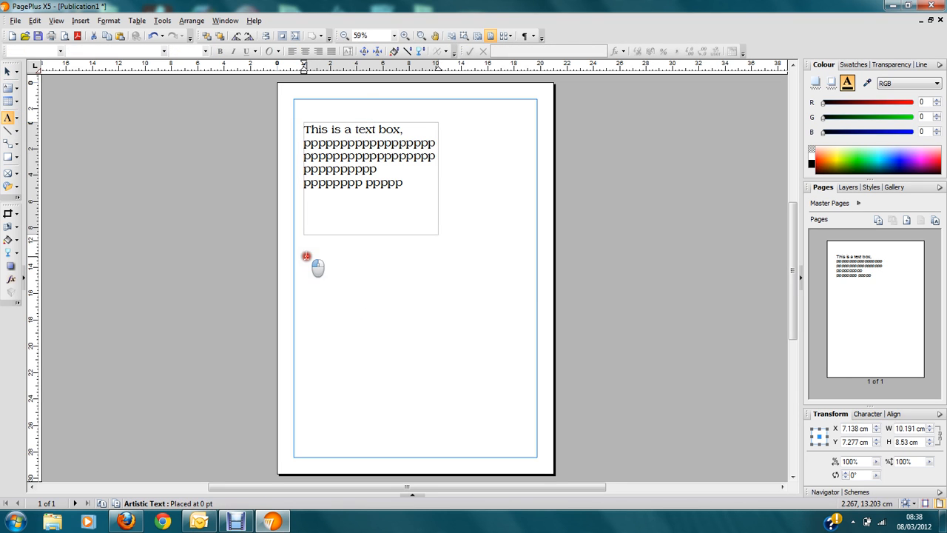
pyautogui.click(308, 258)
pyautogui.moveTo(323, 280)
pyautogui.mouseDown()
pyautogui.moveTo(327, 287)
pyautogui.moveTo(316, 268)
pyautogui.moveTo(328, 283)
pyautogui.mouseUp()
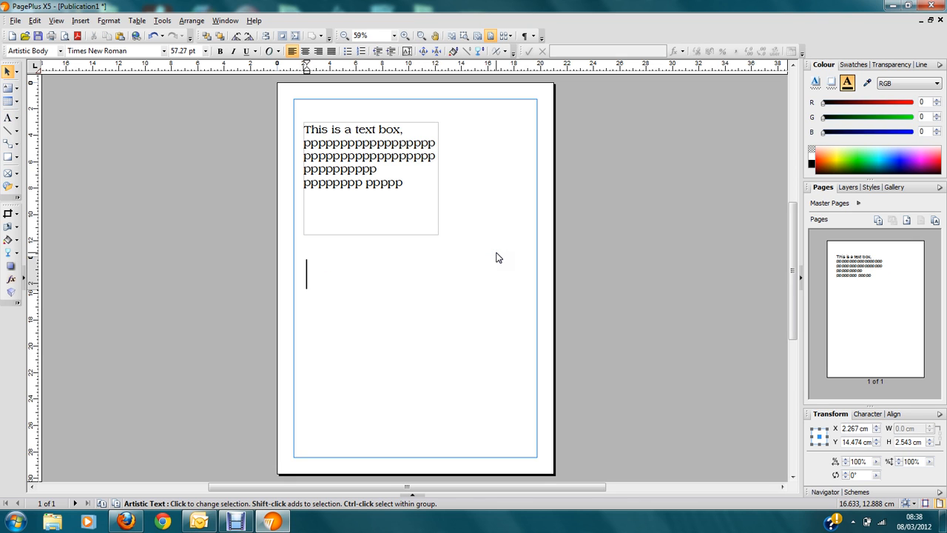
pyautogui.write('This ')
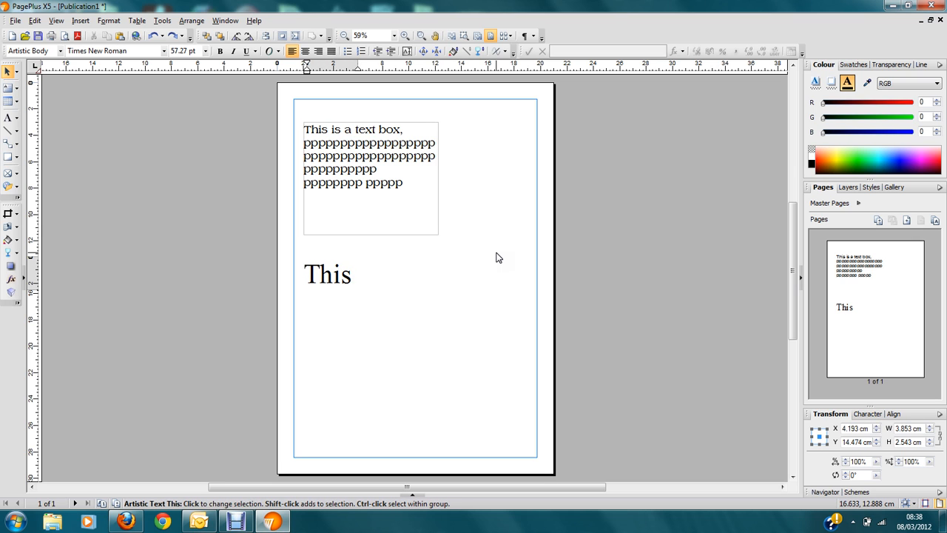
pyautogui.write('is a text')
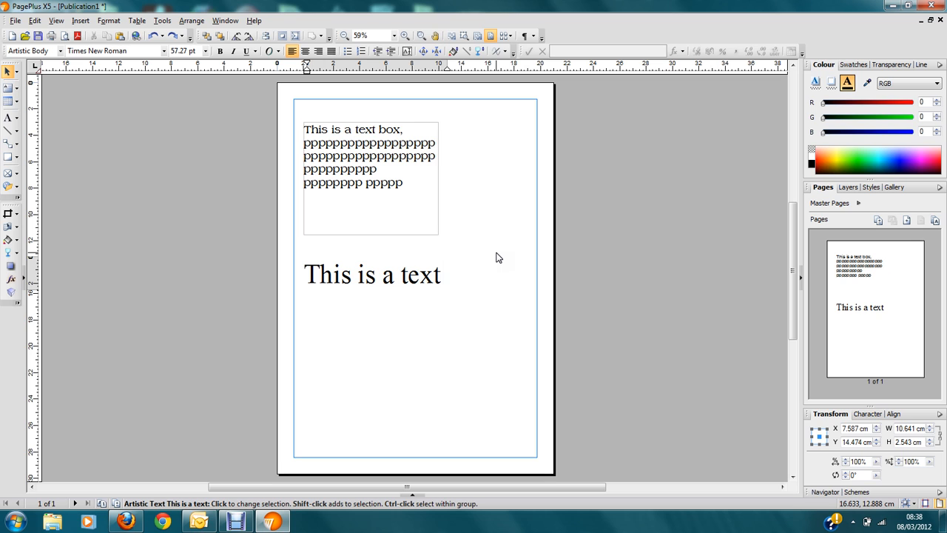
pyautogui.press('BackSpace')
pyautogui.press('BackSpace')
pyautogui.press('BackSpace')
pyautogui.press('BackSpace')
pyautogui.press('BackSpace')
pyautogui.press('BackSpace')
pyautogui.press('BackSpace')
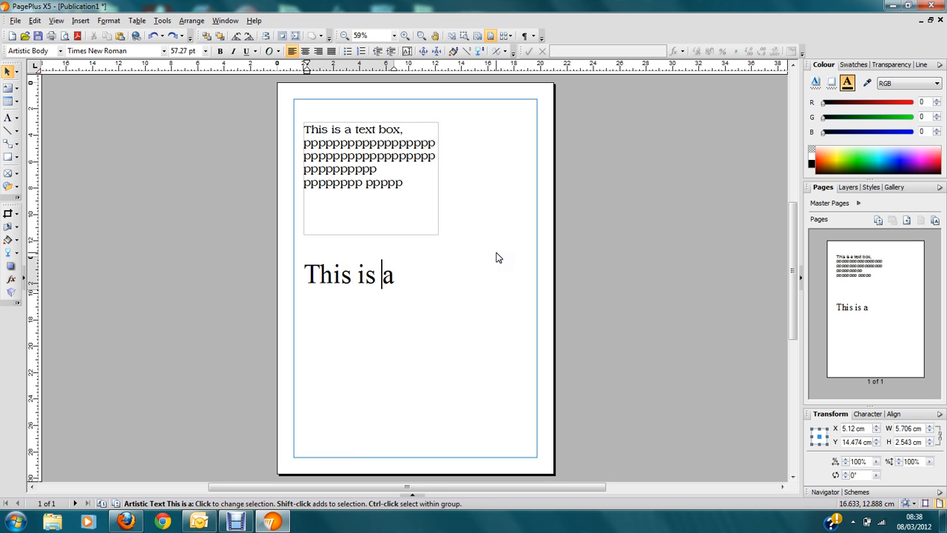
pyautogui.write('text n')
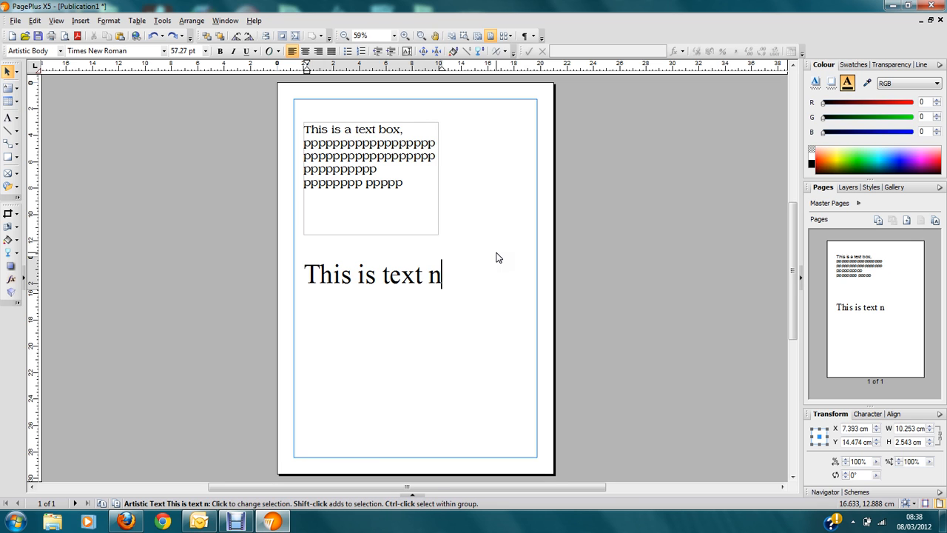
pyautogui.write('ot in a ')
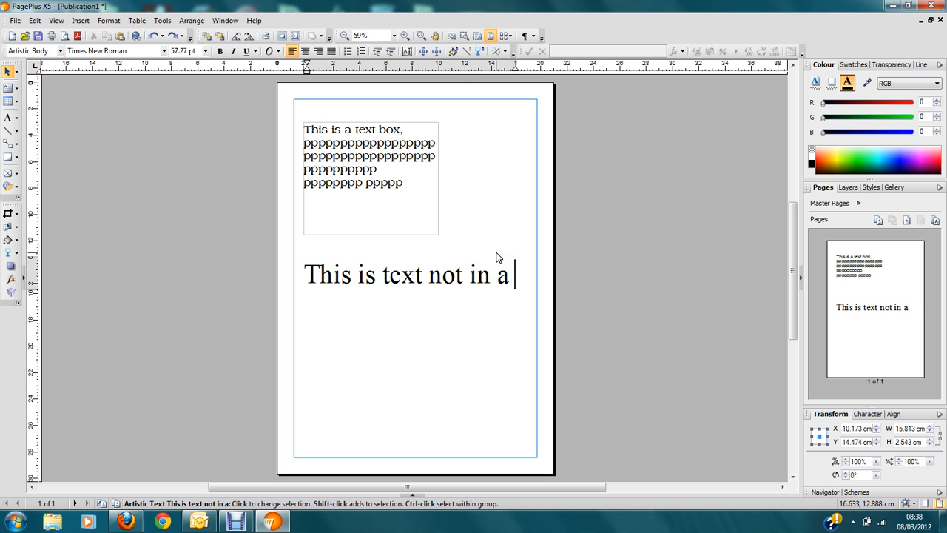
pyautogui.write('text box')
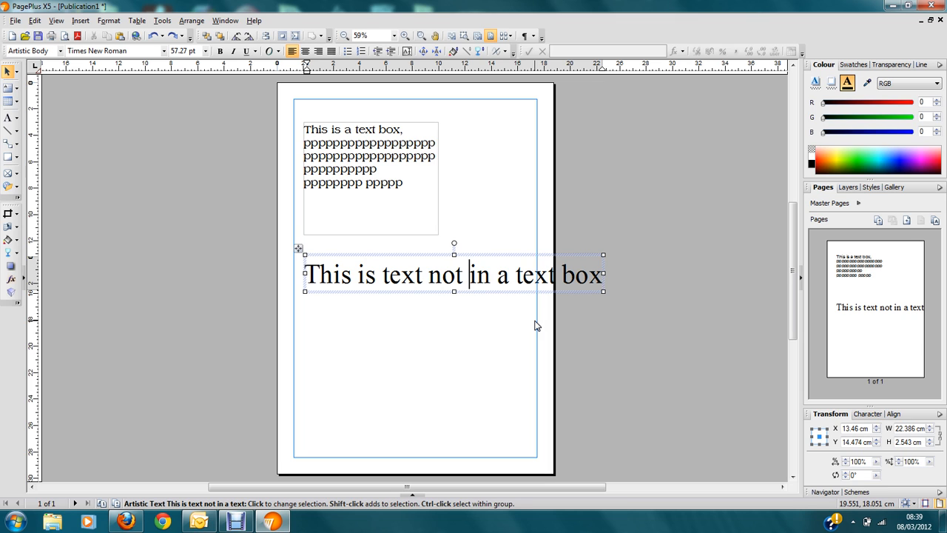
# - Break the artistic text onto a second line before "in" and rejoin it into a single line
pyautogui.press('Return')
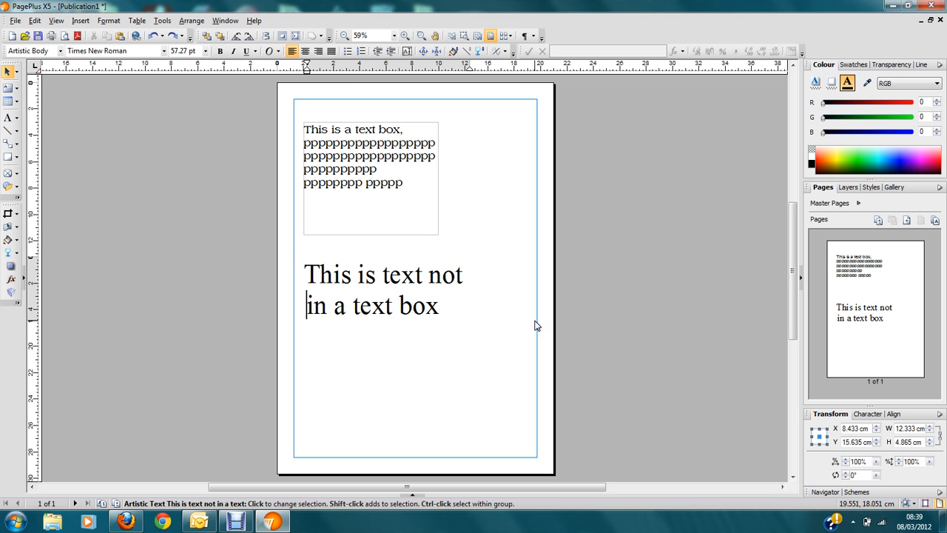
pyautogui.click(363, 139)
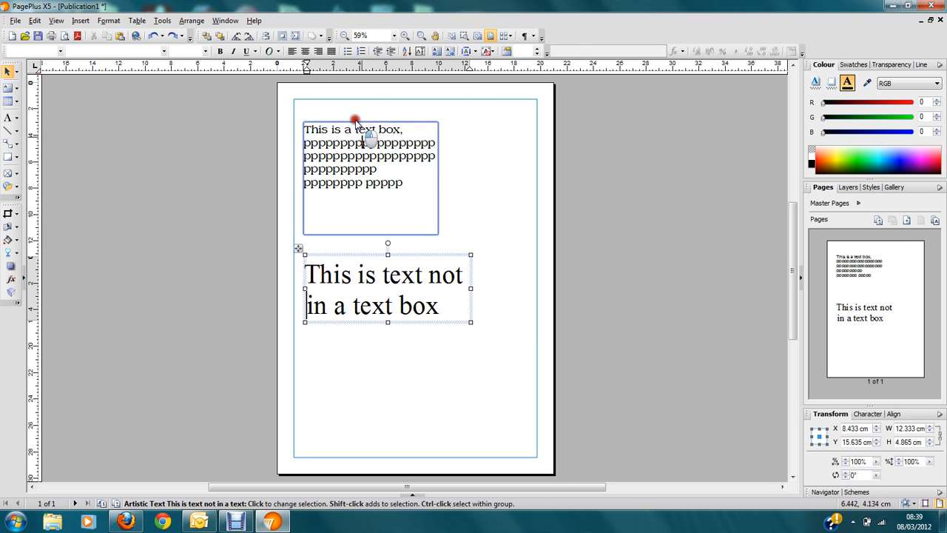
pyautogui.click(308, 304)
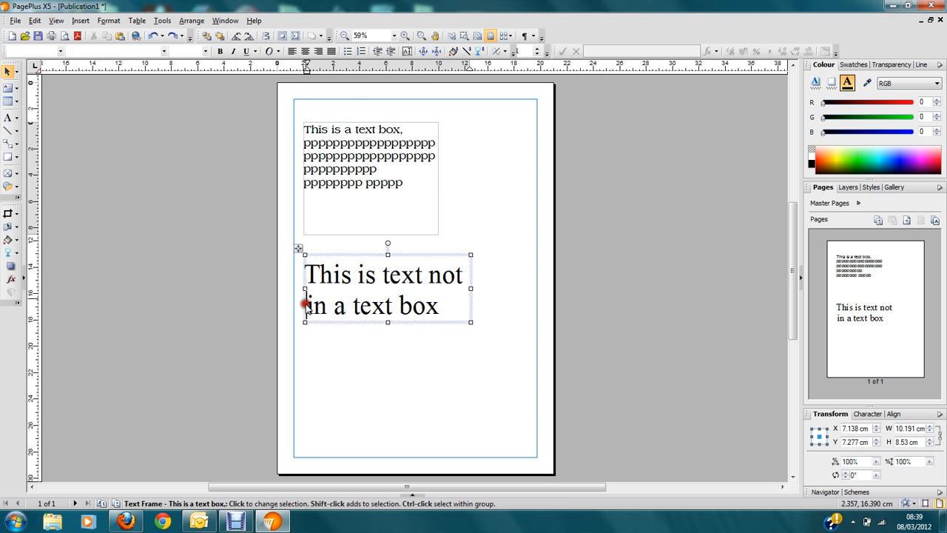
pyautogui.press('BackSpace')
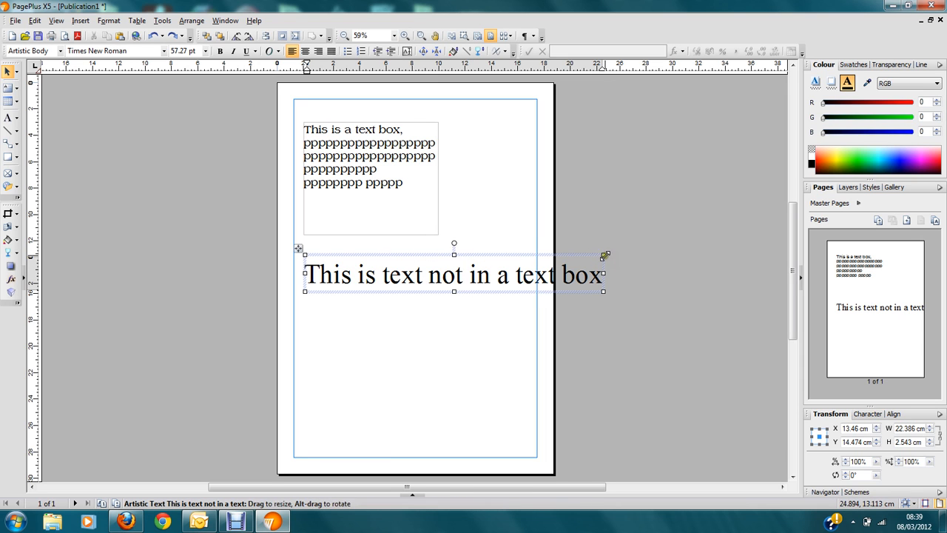
# - Scale the artistic text down to about 14.9 cm wide and change its font to Arial
pyautogui.moveTo(603, 253); pyautogui.dragTo(505, 266)
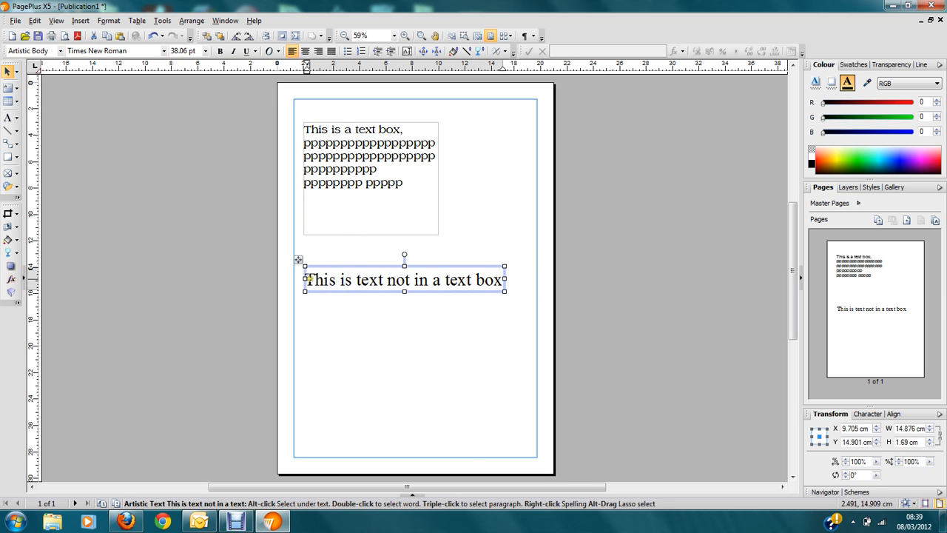
pyautogui.moveTo(306, 279); pyautogui.dragTo(511, 289)
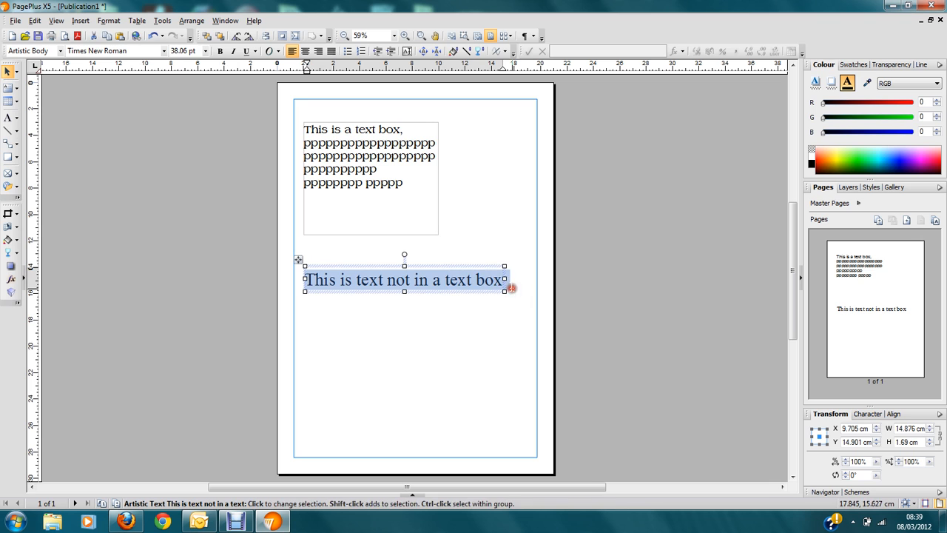
pyautogui.click(164, 50)
pyautogui.click(128, 86)
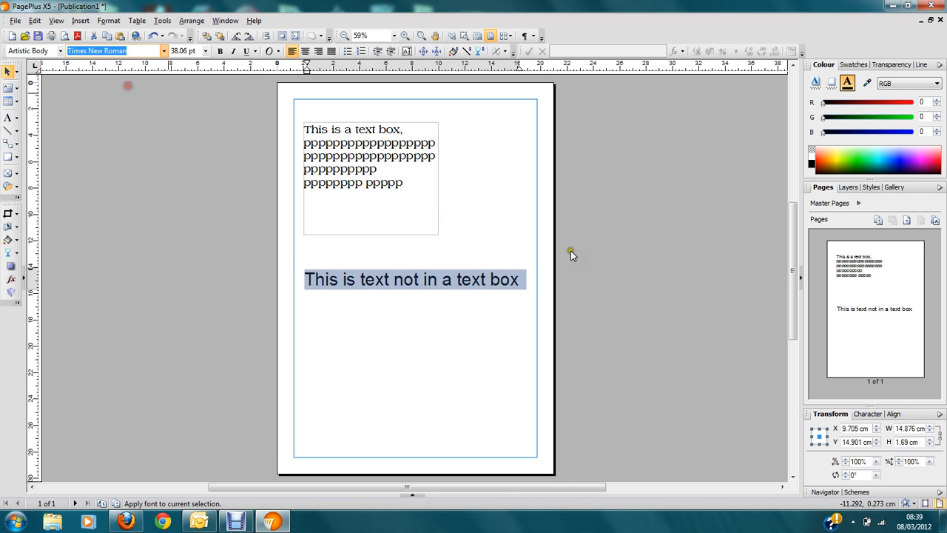
# - Turn off optical justification in the character spacing settings of the artistic text
pyautogui.click(493, 264)
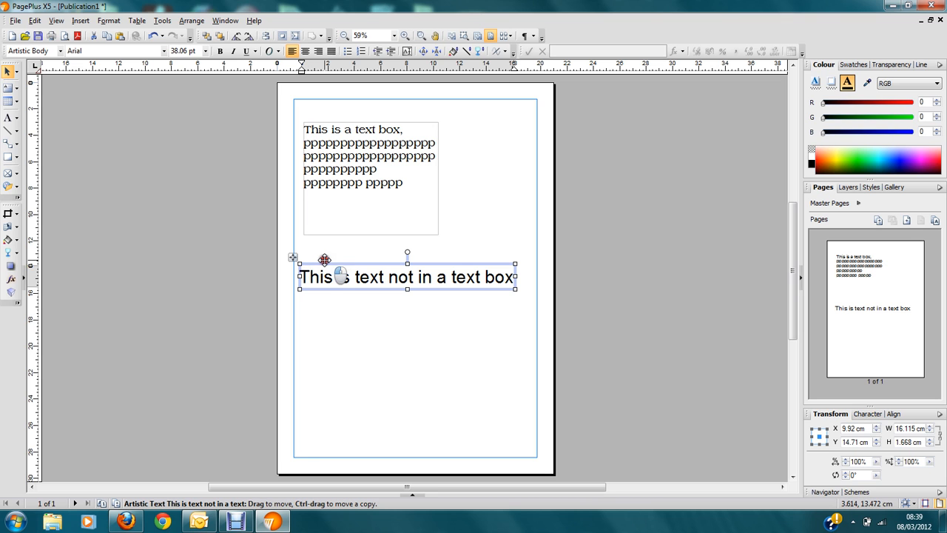
pyautogui.click(109, 21)
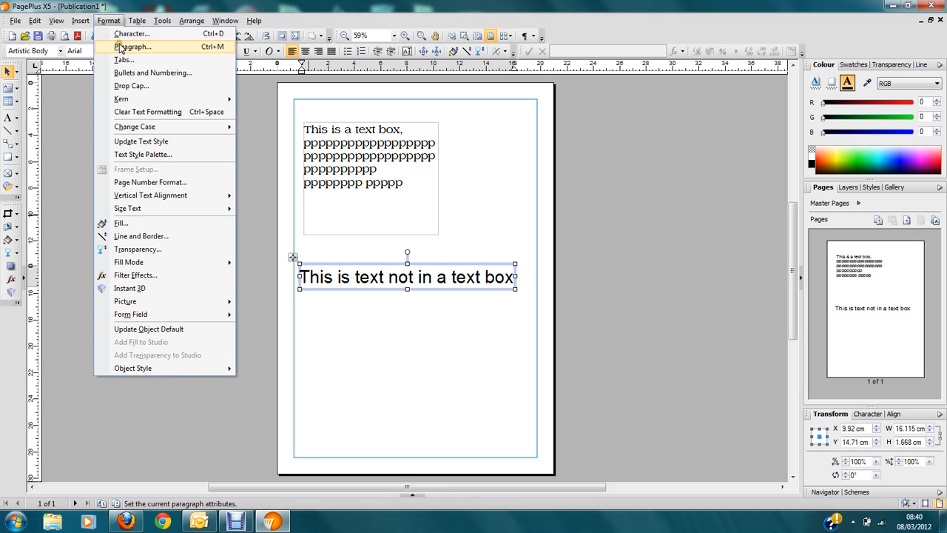
pyautogui.click(120, 47)
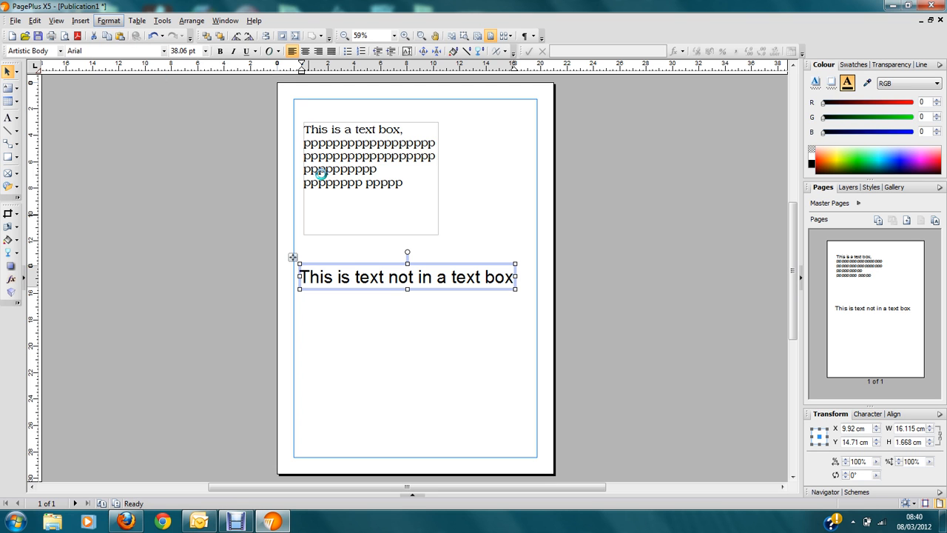
pyautogui.click(348, 179)
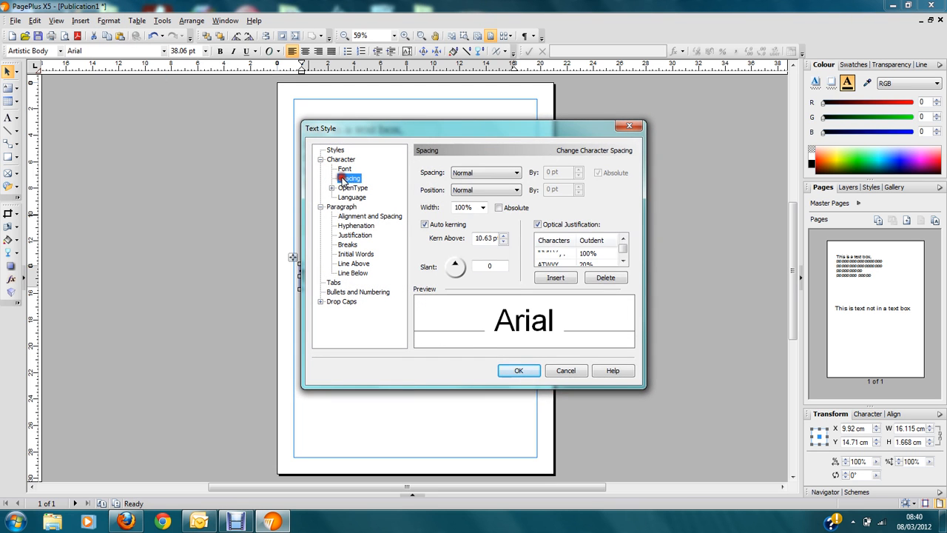
pyautogui.click(538, 225)
pyautogui.click(516, 371)
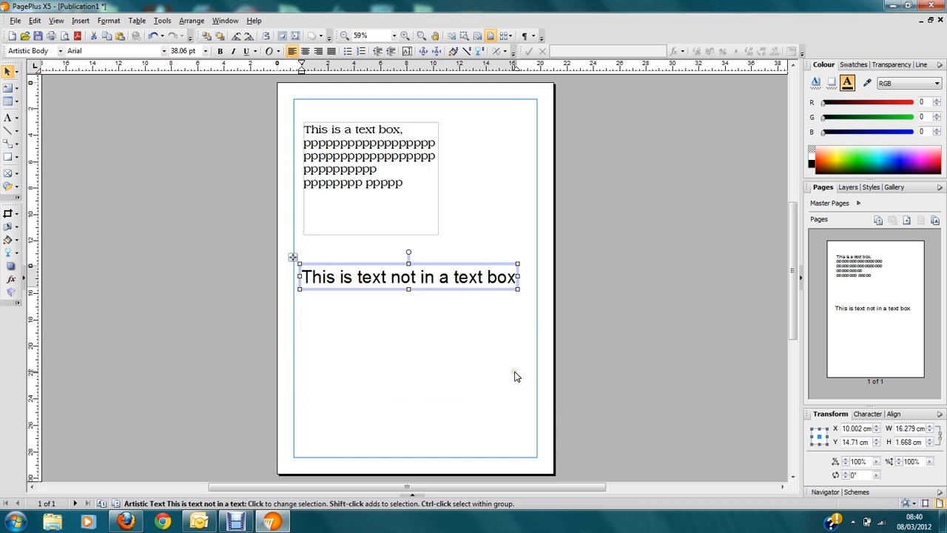
pyautogui.click(481, 261)
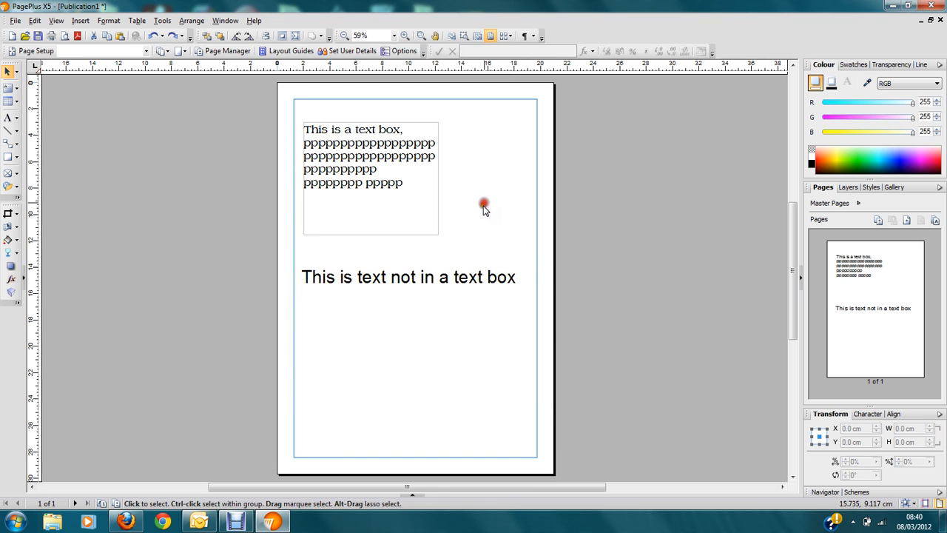
pyautogui.click(323, 279)
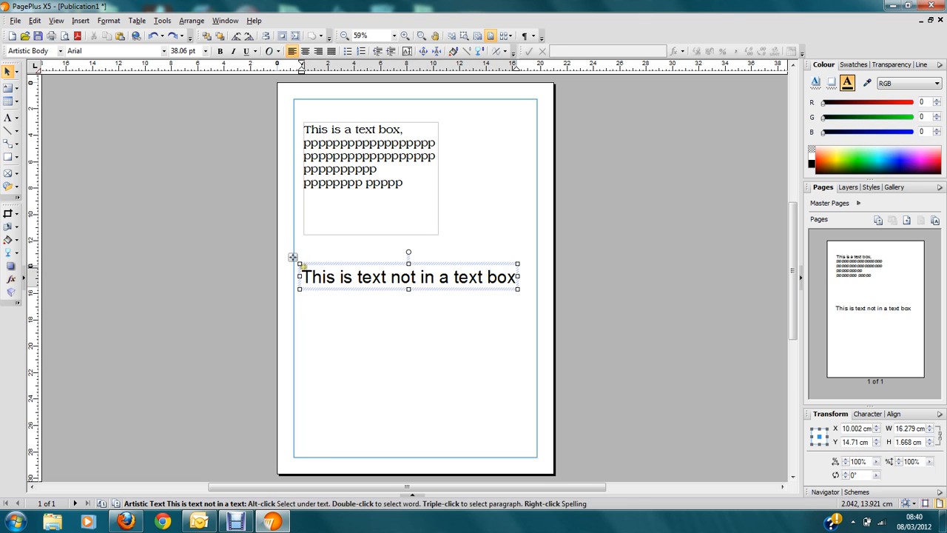
pyautogui.click(336, 264)
# - Rotate the text frame slightly counter-clockwise to about 0.56°
pyautogui.click(360, 157)
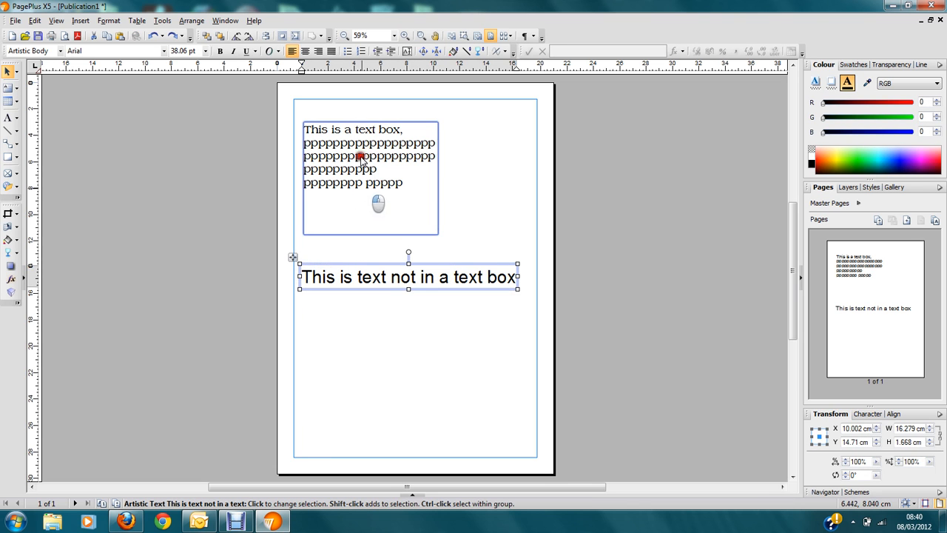
pyautogui.click(360, 121)
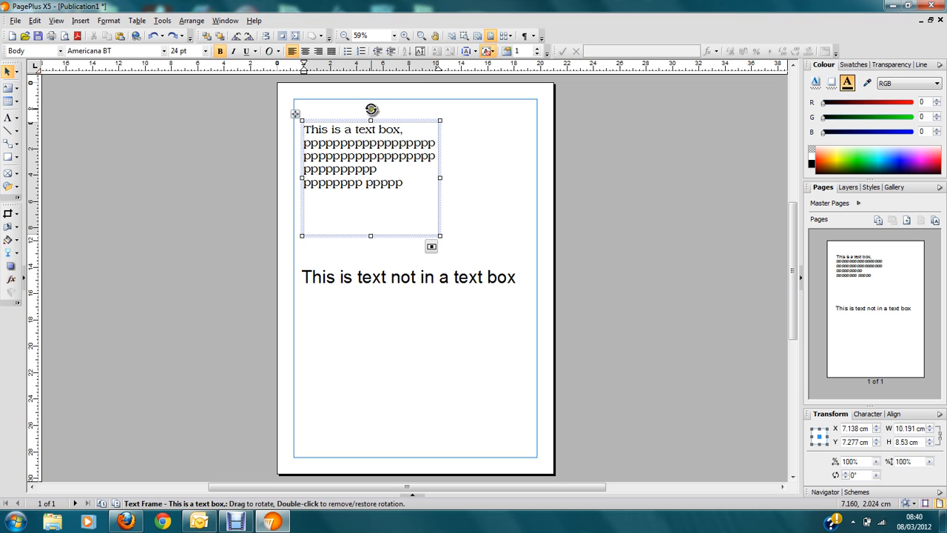
pyautogui.click(372, 109)
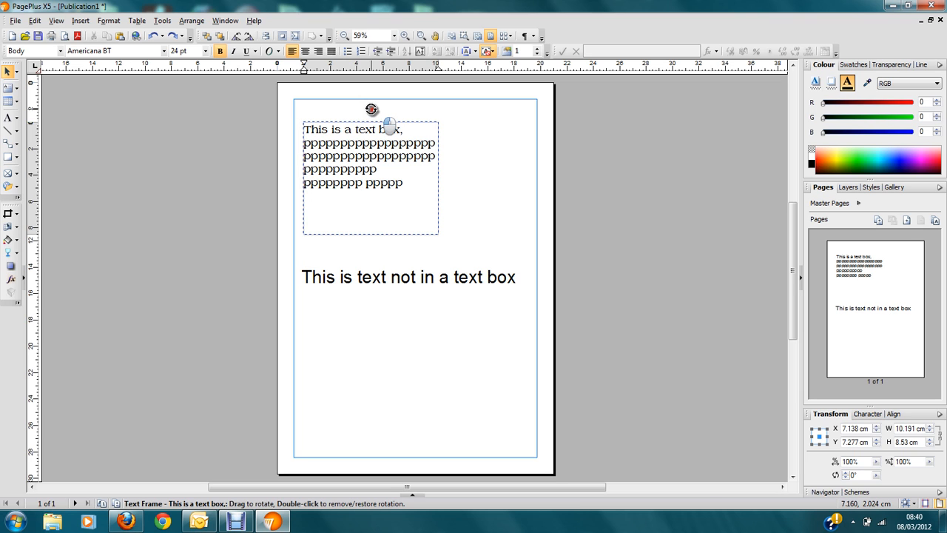
pyautogui.click(372, 109)
pyautogui.moveTo(372, 109)
pyautogui.mouseDown()
pyautogui.moveTo(470, 179)
pyautogui.moveTo(436, 182)
pyautogui.moveTo(313, 131)
pyautogui.moveTo(318, 152)
pyautogui.moveTo(372, 121)
pyautogui.moveTo(419, 168)
pyautogui.moveTo(417, 141)
pyautogui.moveTo(370, 116)
pyautogui.mouseUp()
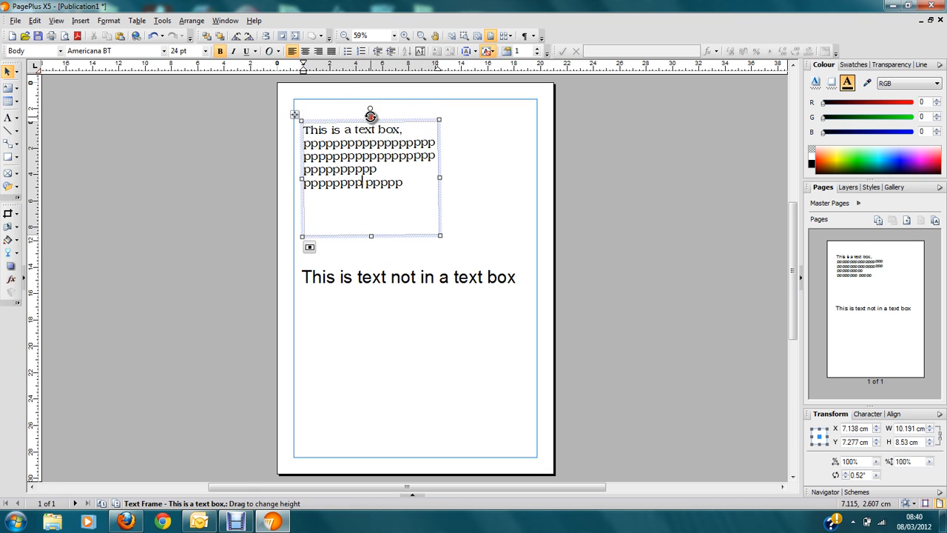
pyautogui.doubleClick(445, 115)
pyautogui.moveTo(447, 115)
pyautogui.mouseDown()
pyautogui.moveTo(474, 229)
pyautogui.moveTo(442, 125)
pyautogui.moveTo(464, 180)
pyautogui.moveTo(474, 161)
pyautogui.moveTo(447, 113)
pyautogui.mouseUp()
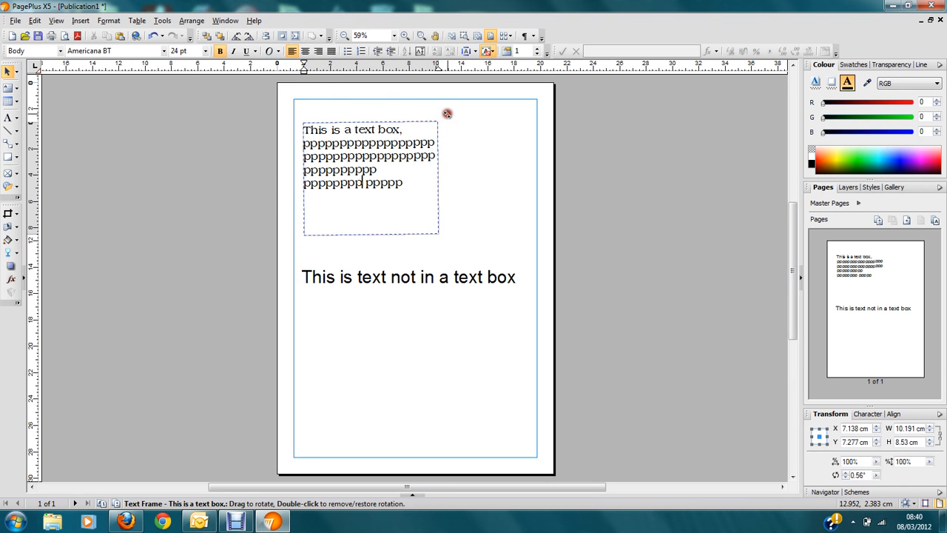
# - Rotate the artistic text counter-clockwise to about 7.5°, reselecting it after the turn
pyautogui.click(396, 275)
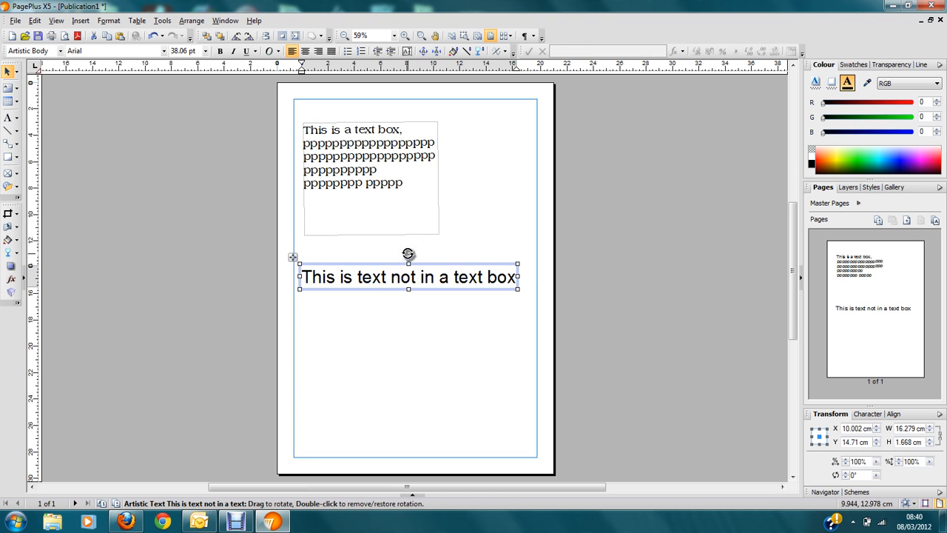
pyautogui.moveTo(408, 254); pyautogui.dragTo(426, 246)
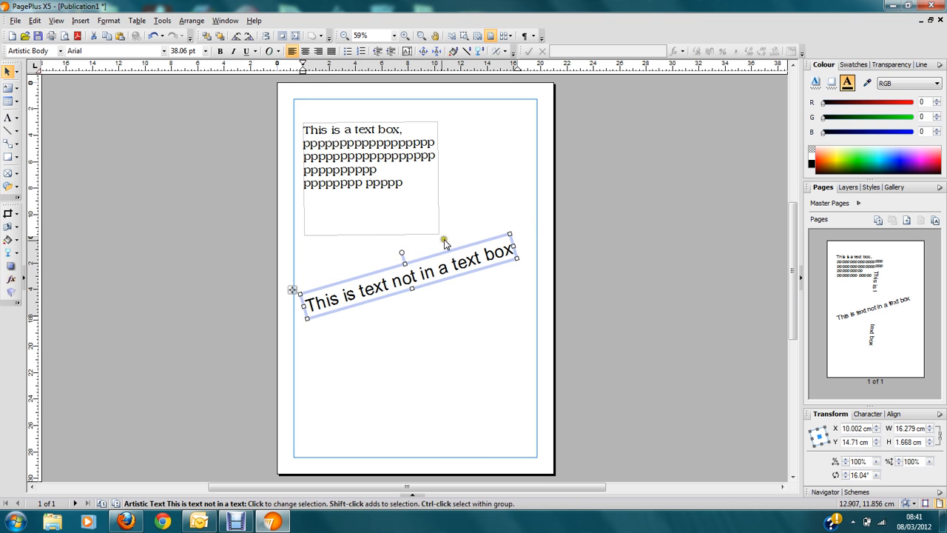
pyautogui.moveTo(516, 232)
pyautogui.mouseDown()
pyautogui.moveTo(534, 254)
pyautogui.moveTo(532, 239)
pyautogui.mouseUp()
pyautogui.click(501, 282)
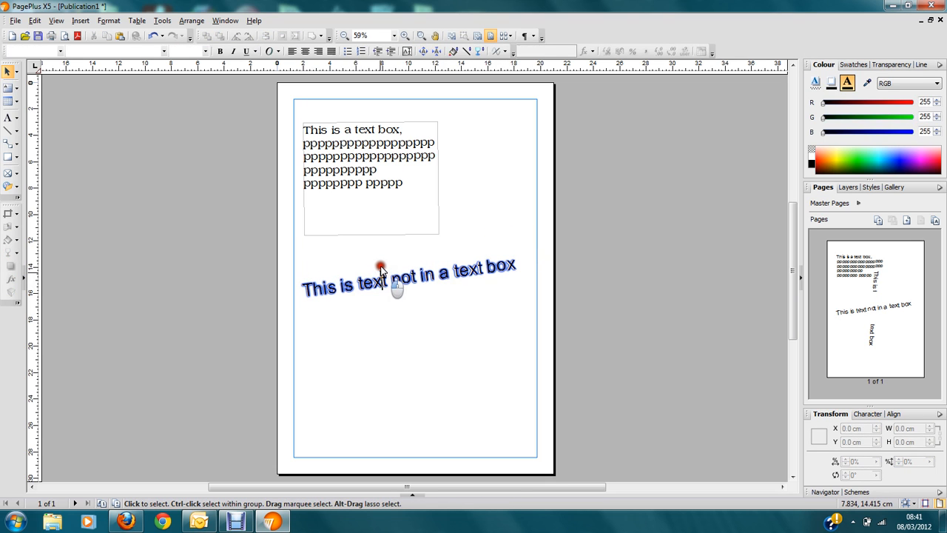
pyautogui.click(381, 270)
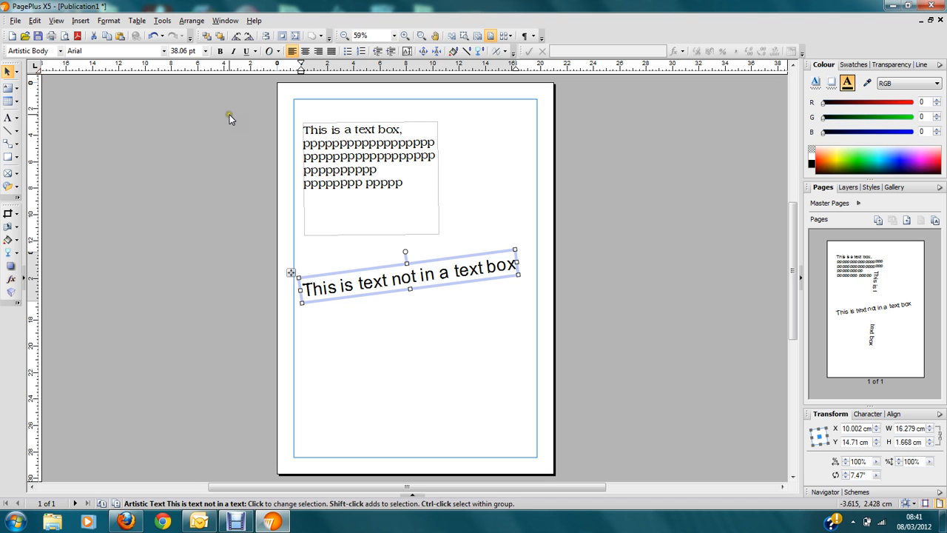
pyautogui.click(9, 20)
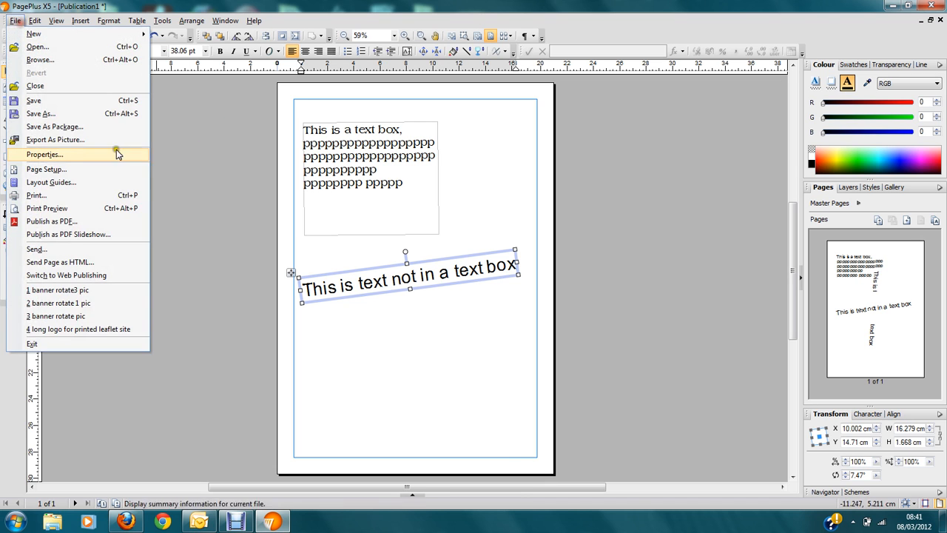
pyautogui.click(59, 114)
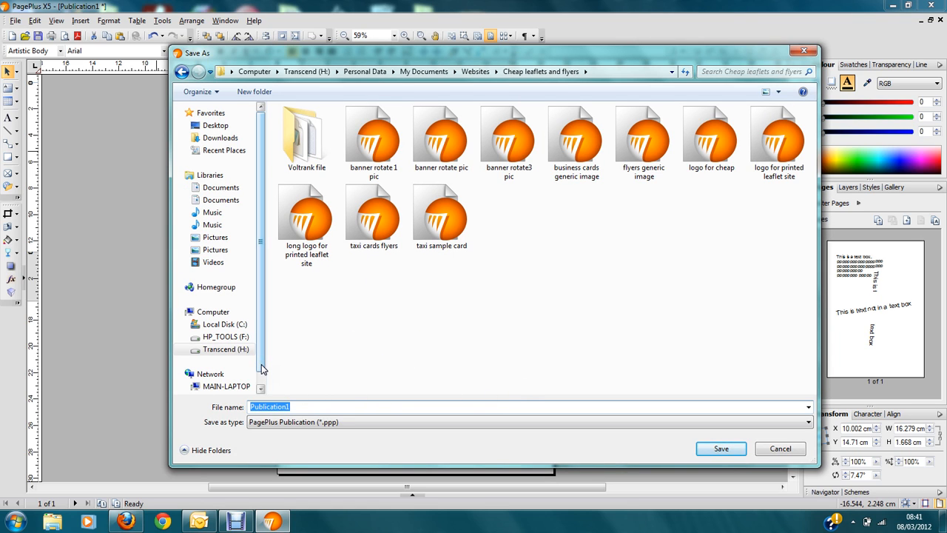
pyautogui.click(781, 449)
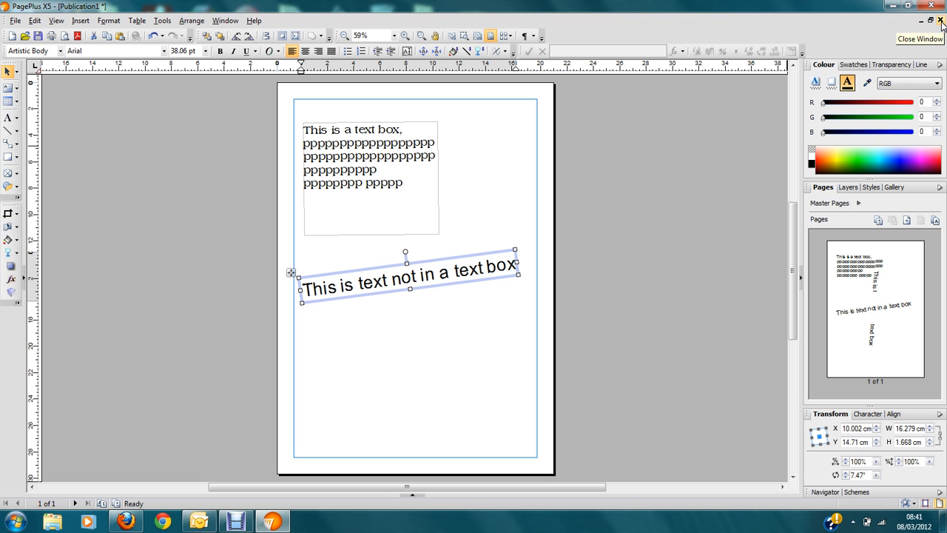
# - Rotate the artistic text to nearly level, about 0.6°, and place the cursor in the text frame's first line
pyautogui.moveTo(405, 252); pyautogui.dragTo(426, 249)
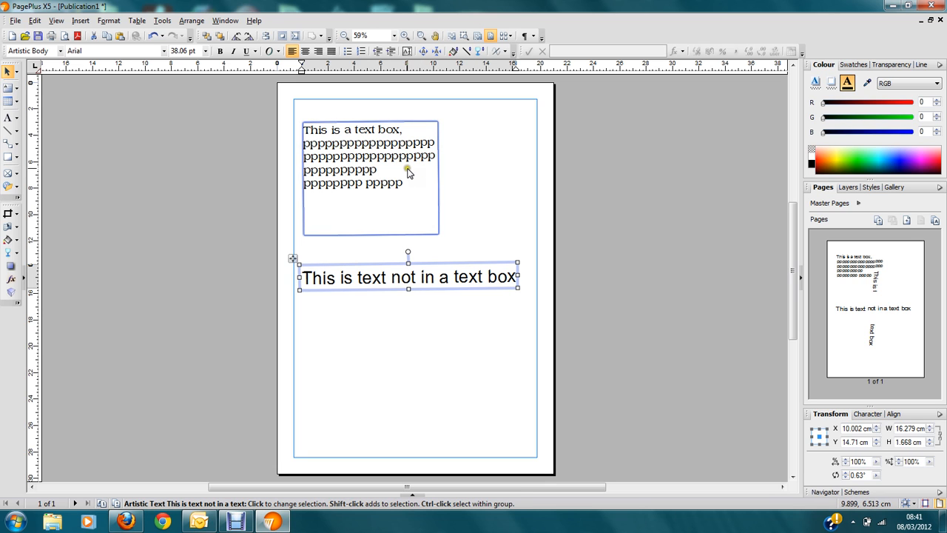
pyautogui.click(357, 128)
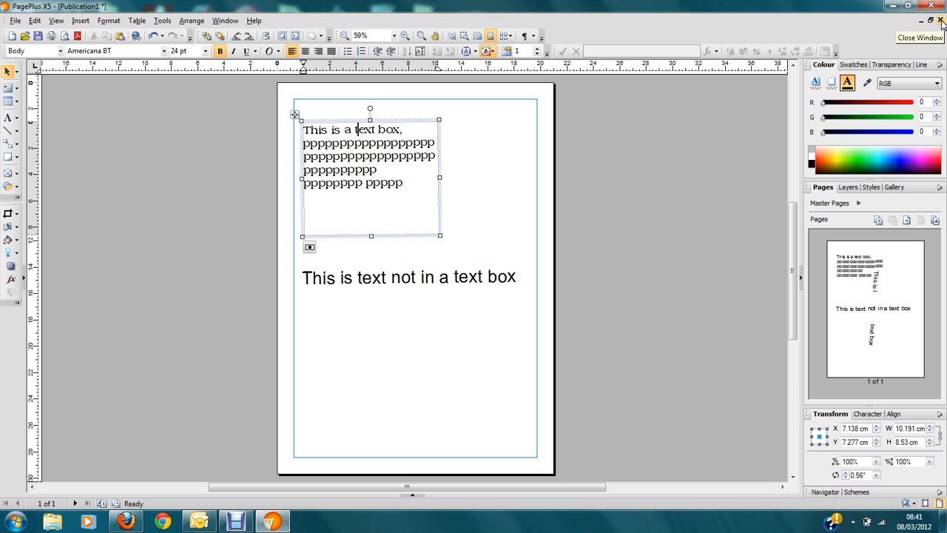
pyautogui.click(236, 522)
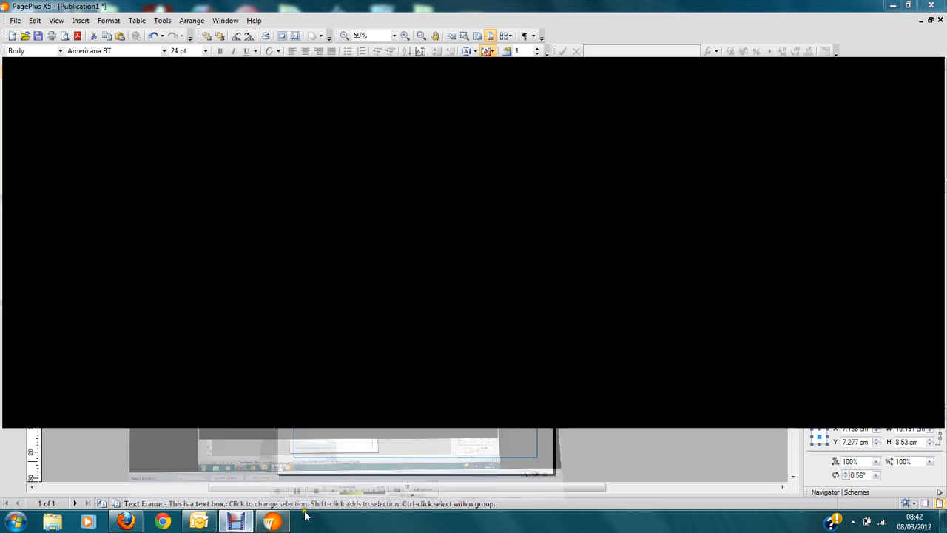